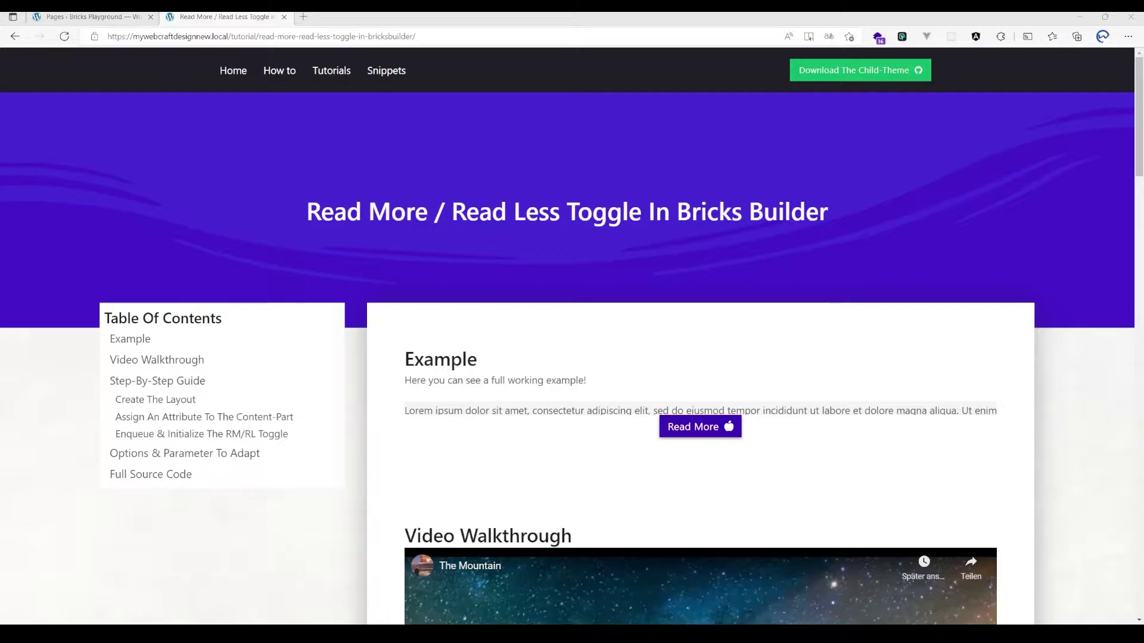
Leave the Read More tutorial and go to the My-Webcraftdesign homepage through the Home link
triple_click(277, 214)
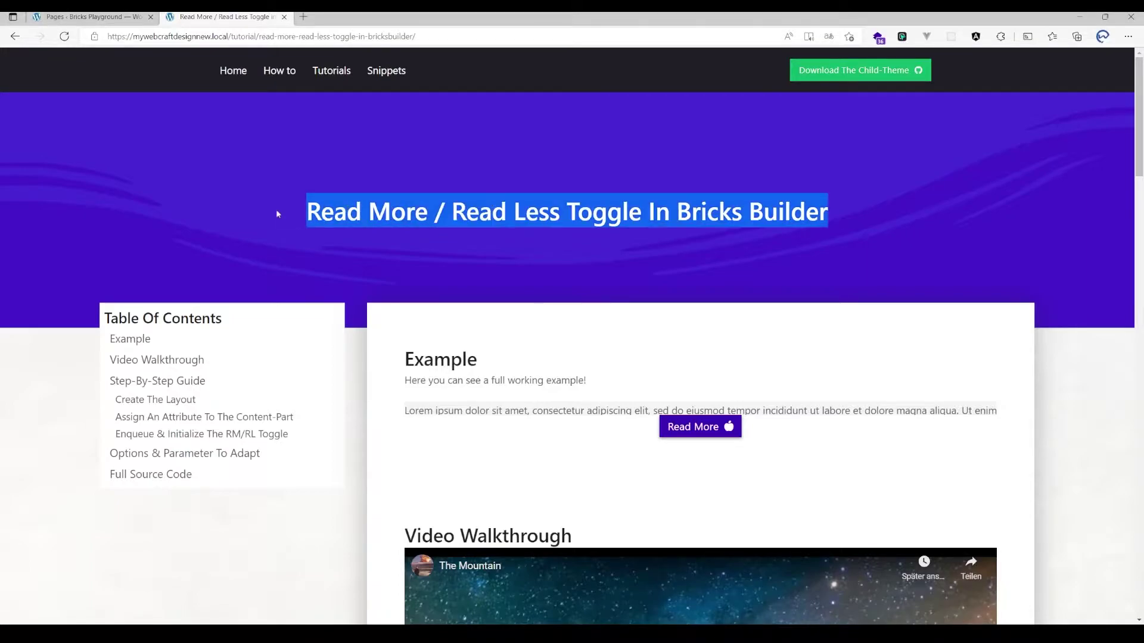
left_click(285, 156)
key("Tab")
key("Return")
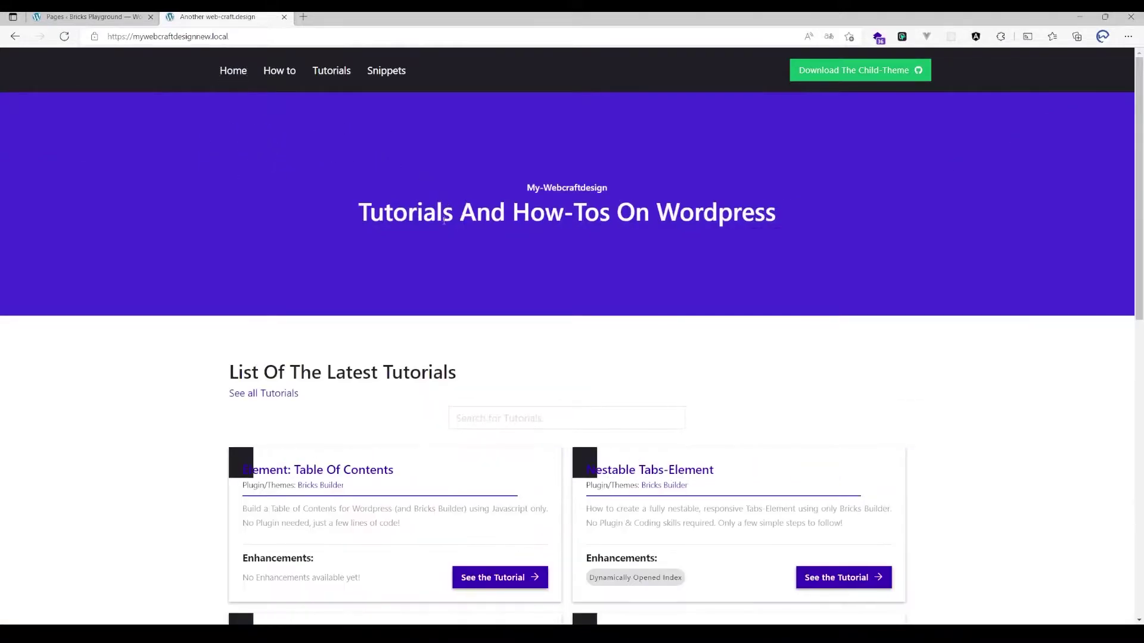
scroll(221, 243, "down", 4)
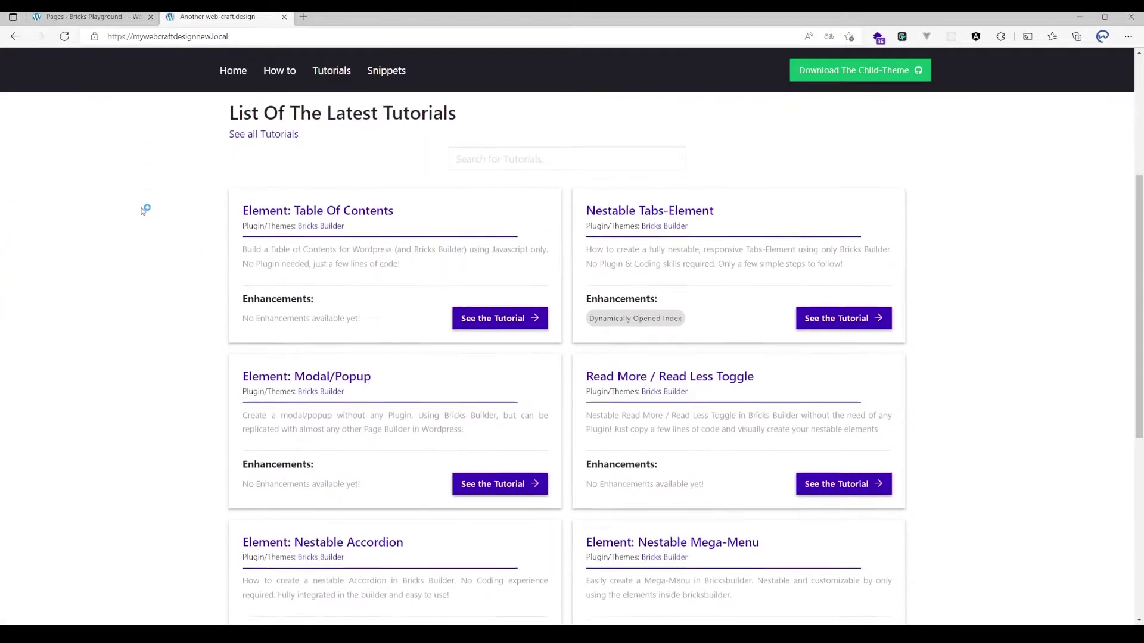
scroll(985, 306, "down", 3)
scroll(455, 298, "up", 7)
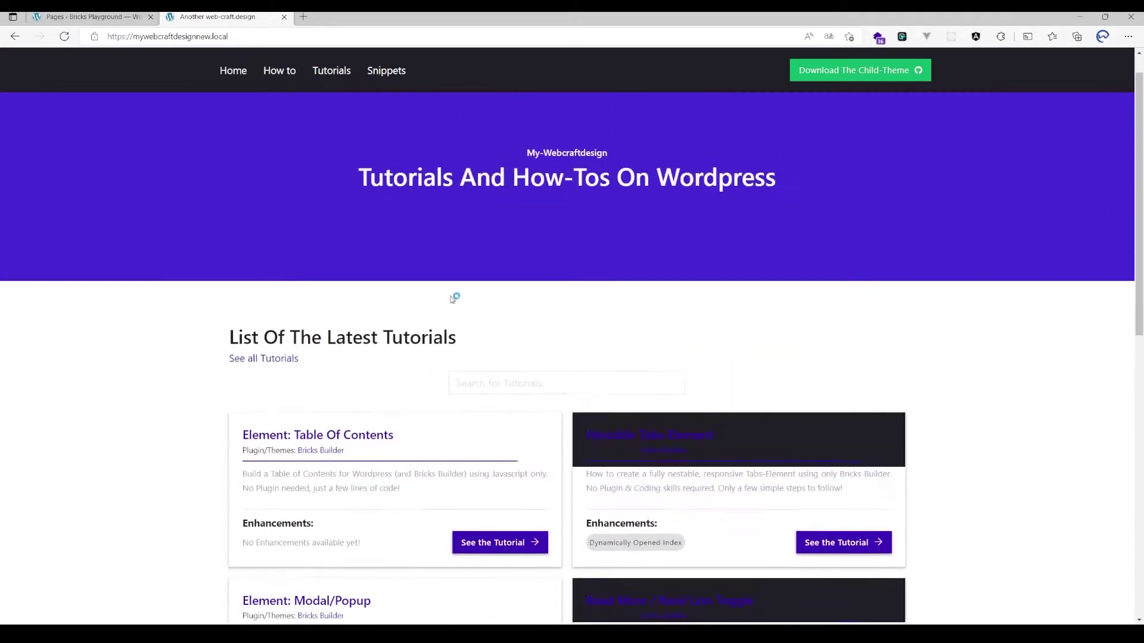
scroll(948, 247, "down", 7)
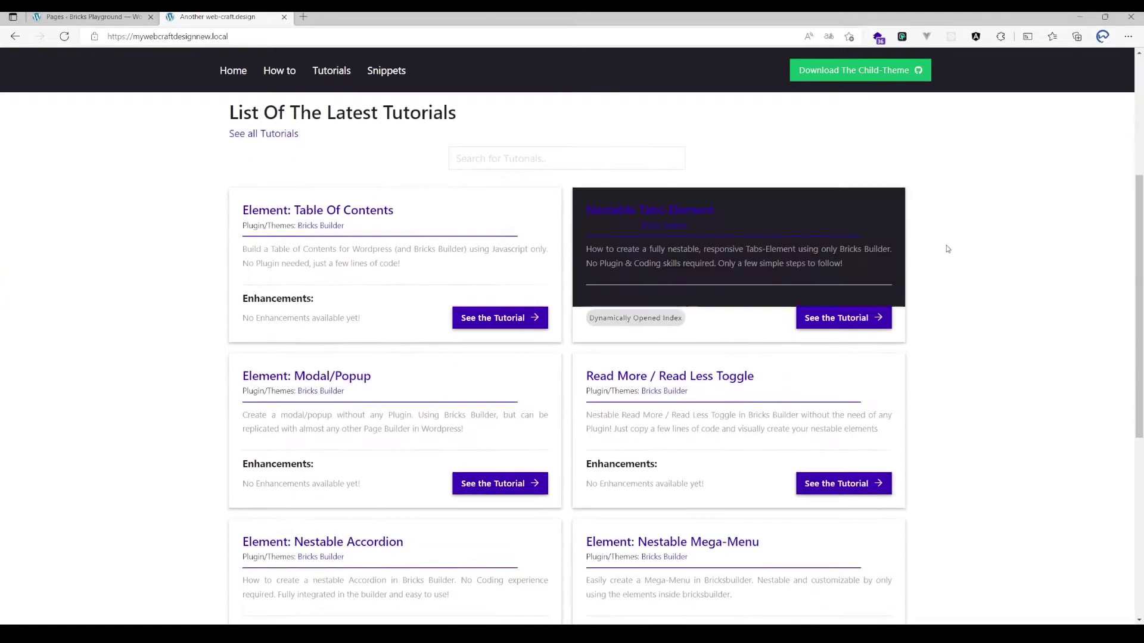
scroll(953, 280, "up", 3)
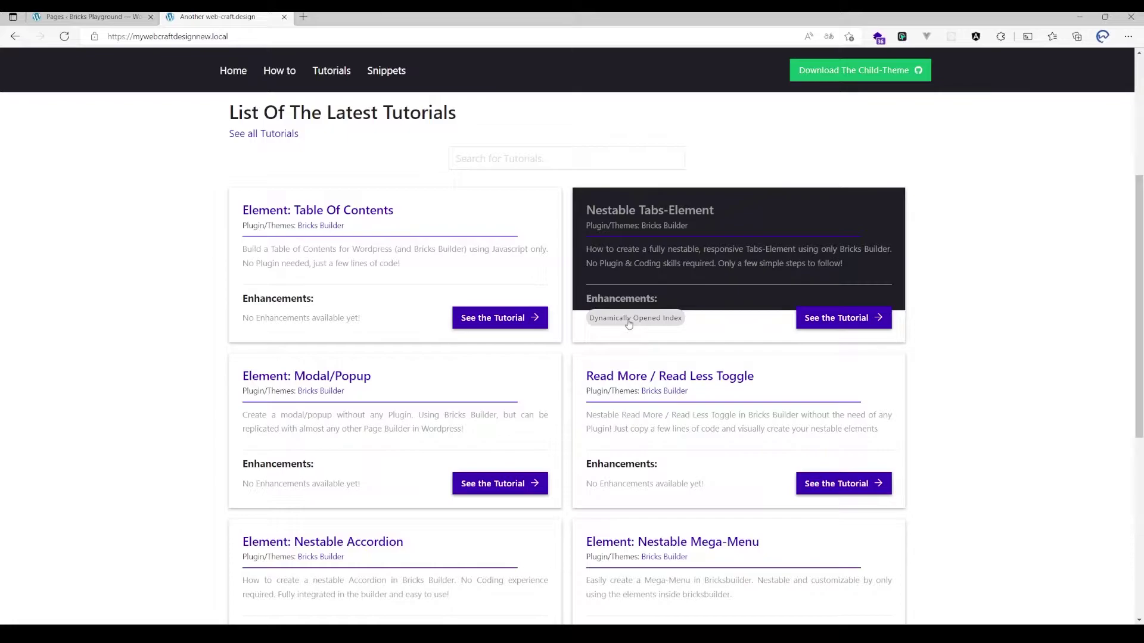
scroll(628, 323, "down", 4)
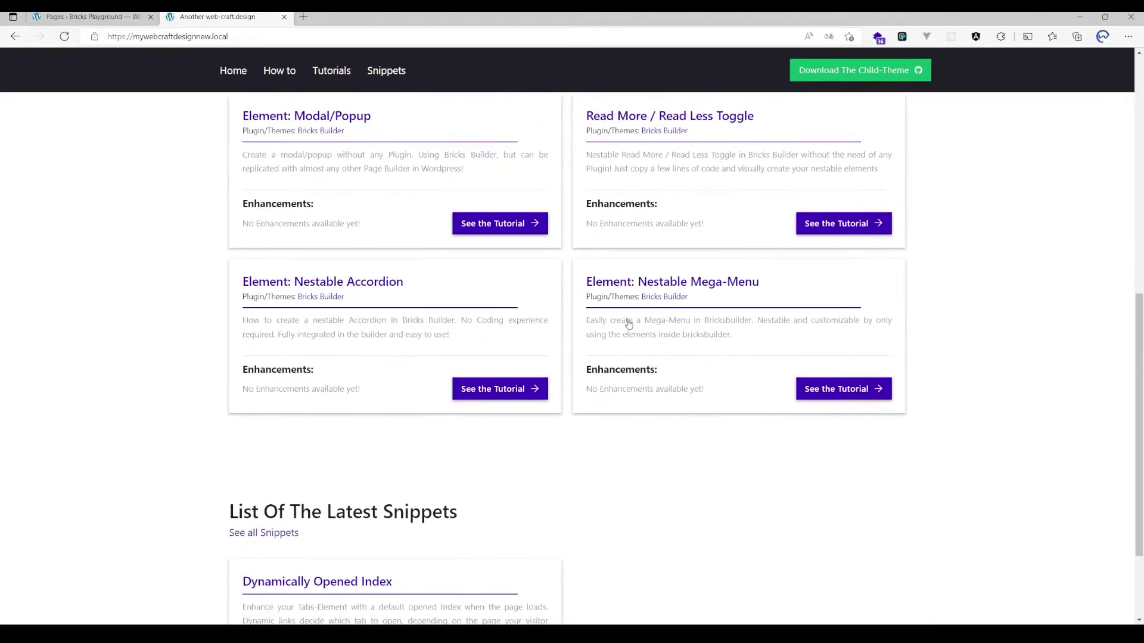
scroll(475, 358, "down", 1)
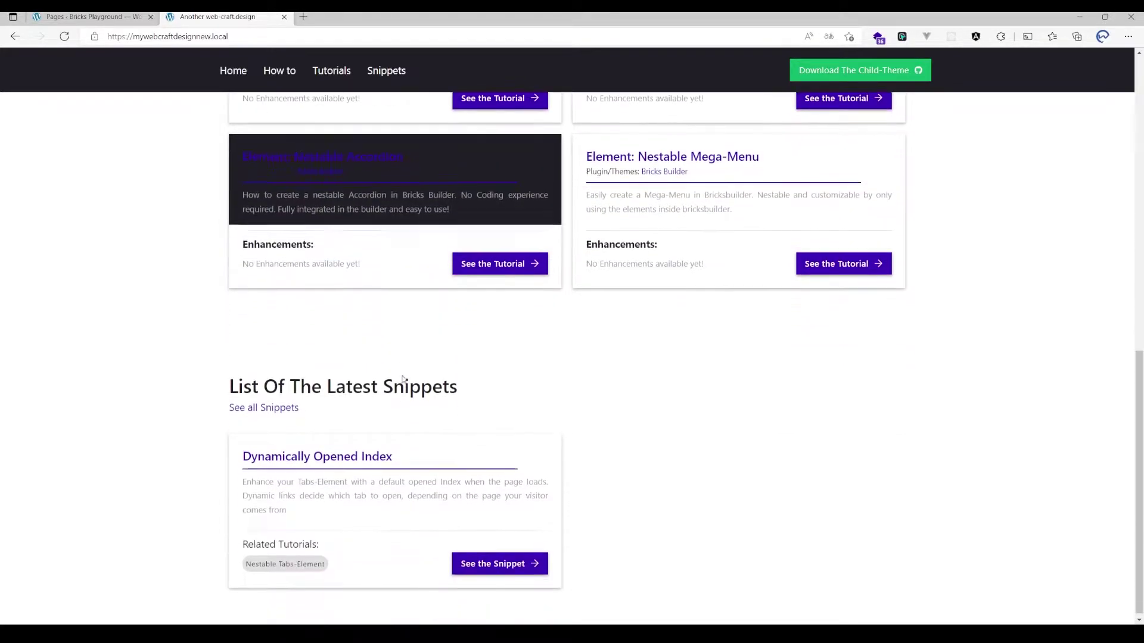
scroll(538, 454, "up", 8)
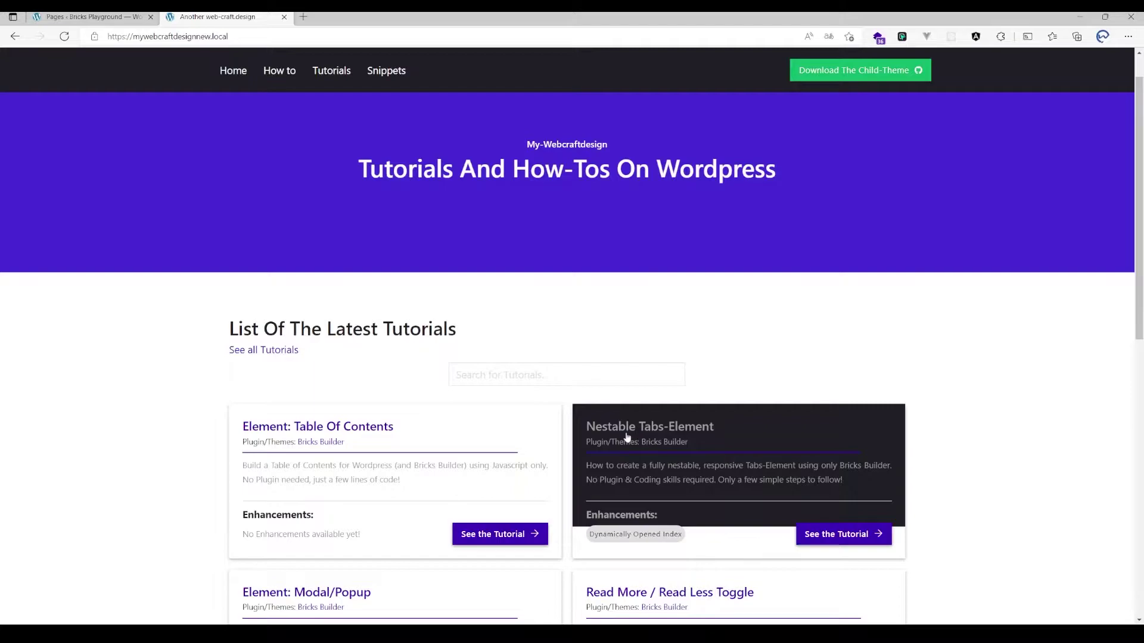
scroll(670, 344, "up", 1)
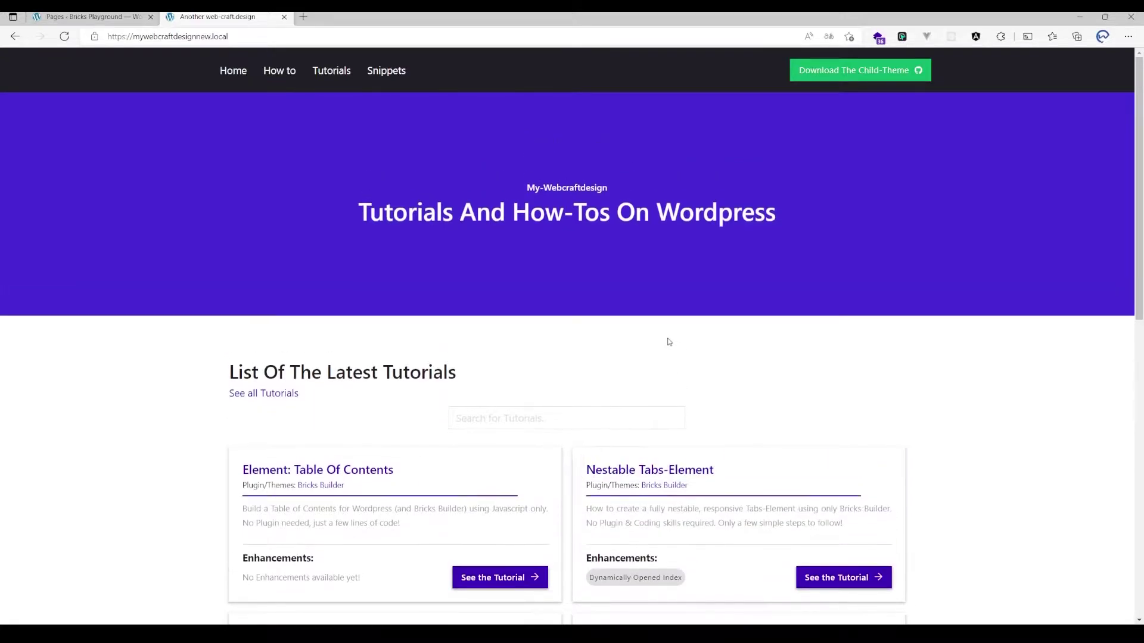
Open the Bricks-Tutorial-Elements child-theme repository on GitHub and look at its Code download options
left_click(810, 74)
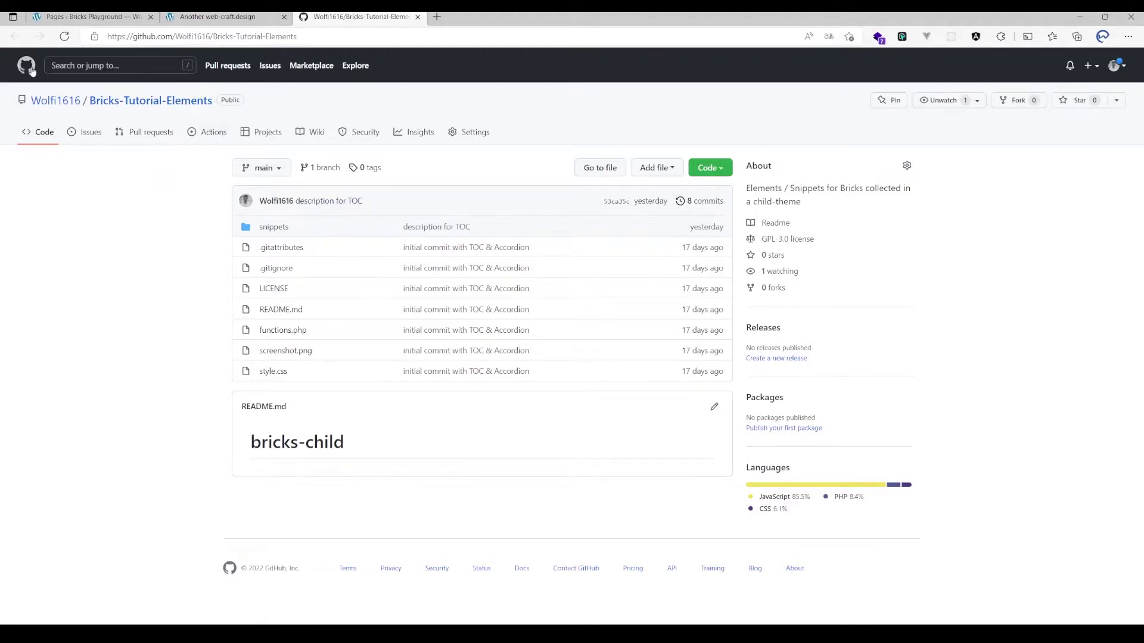
left_click(720, 168)
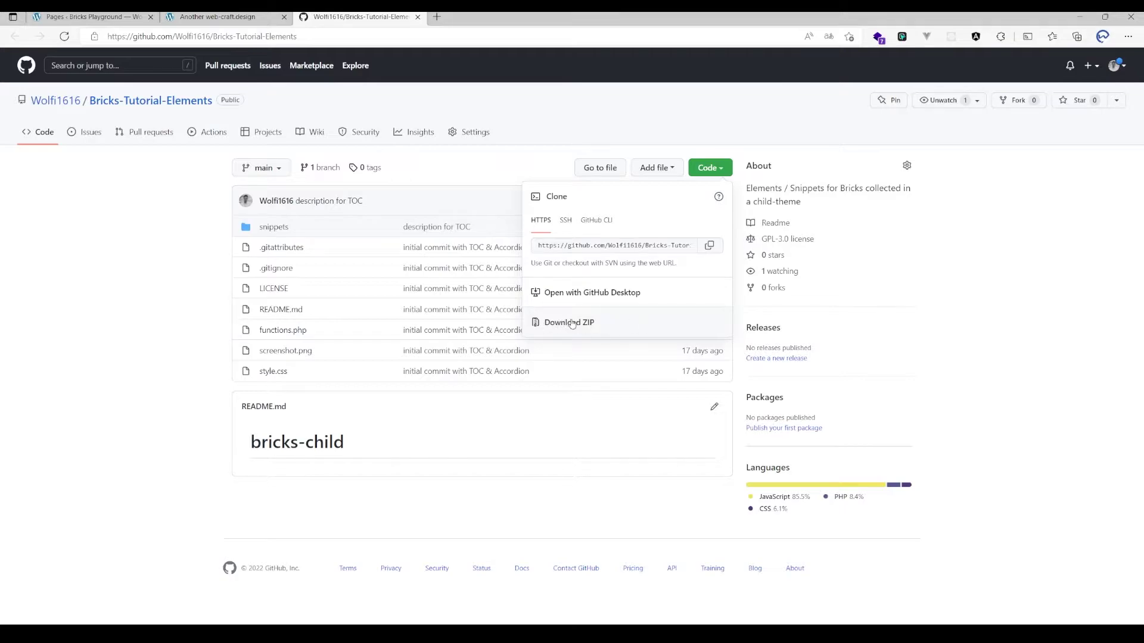
left_click(150, 221)
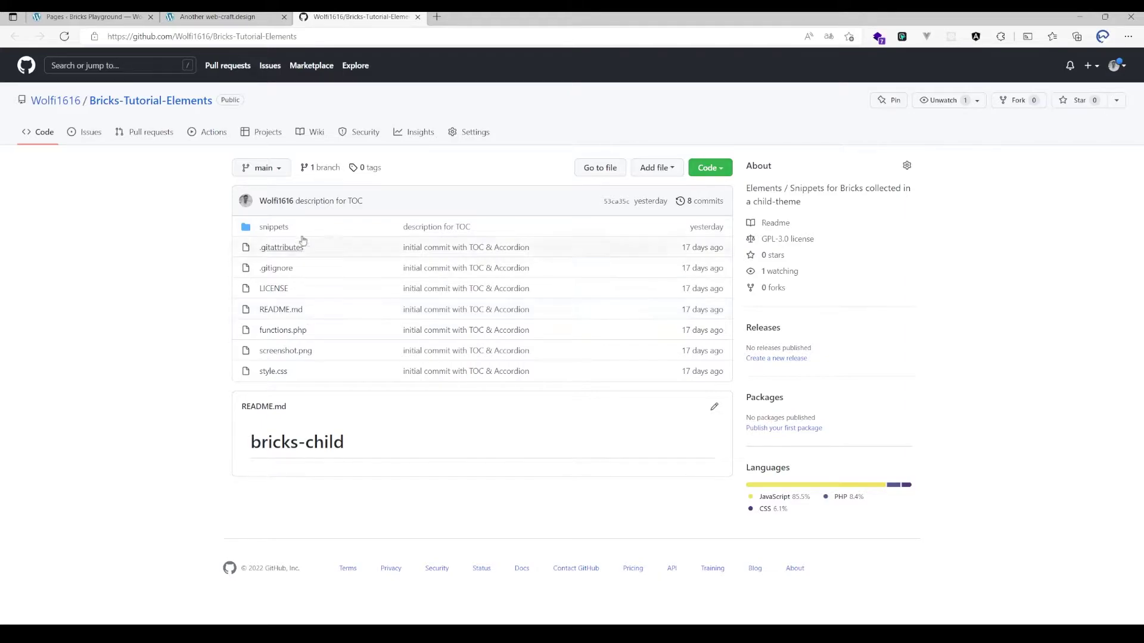
Browse the repository's snippets > accordion folder, then return to the tutorials site
left_click(275, 228)
left_click(276, 247)
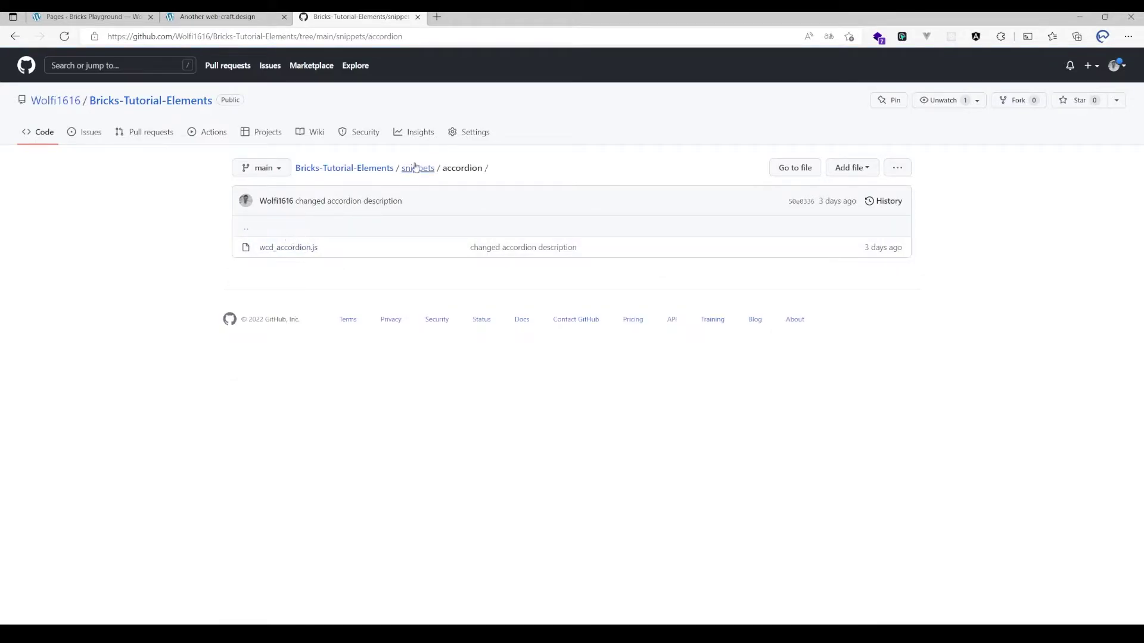
left_click(418, 168)
left_click(218, 16)
Open the Read More / Read Less Toggle tutorial and bring its Create The Layout instructions into view
scroll(486, 331, "down", 7)
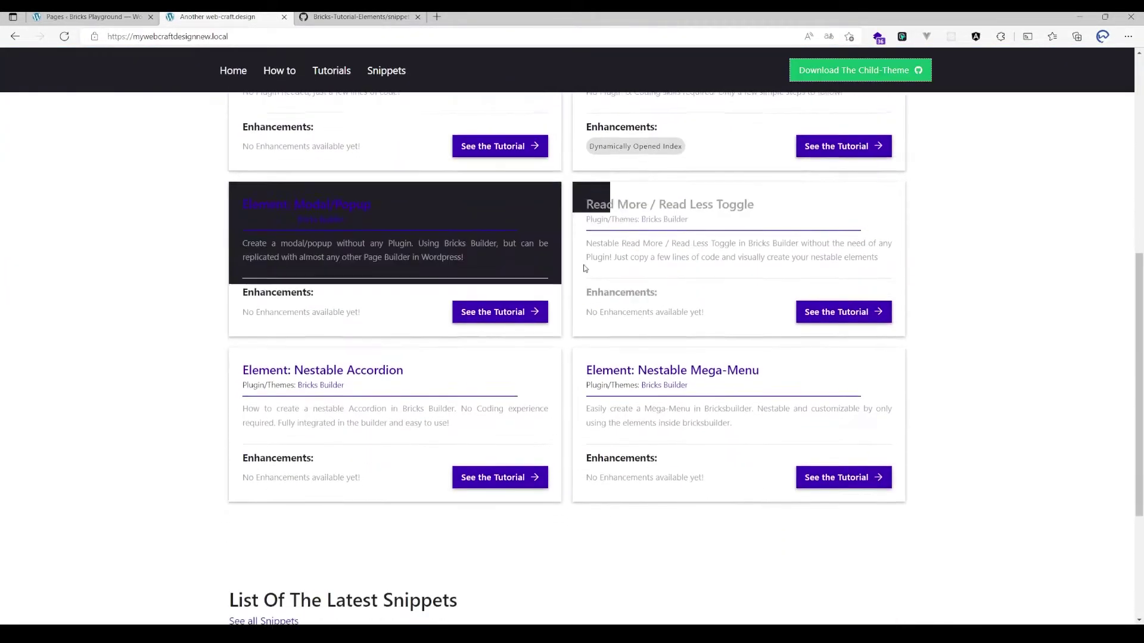
left_click(821, 309)
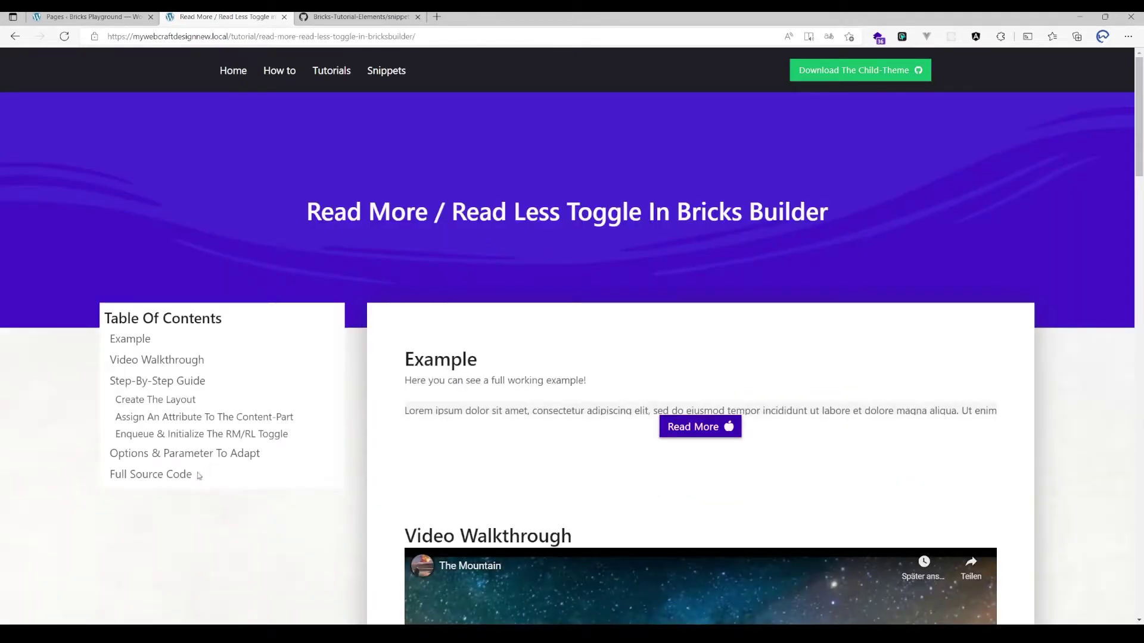
left_click(173, 480)
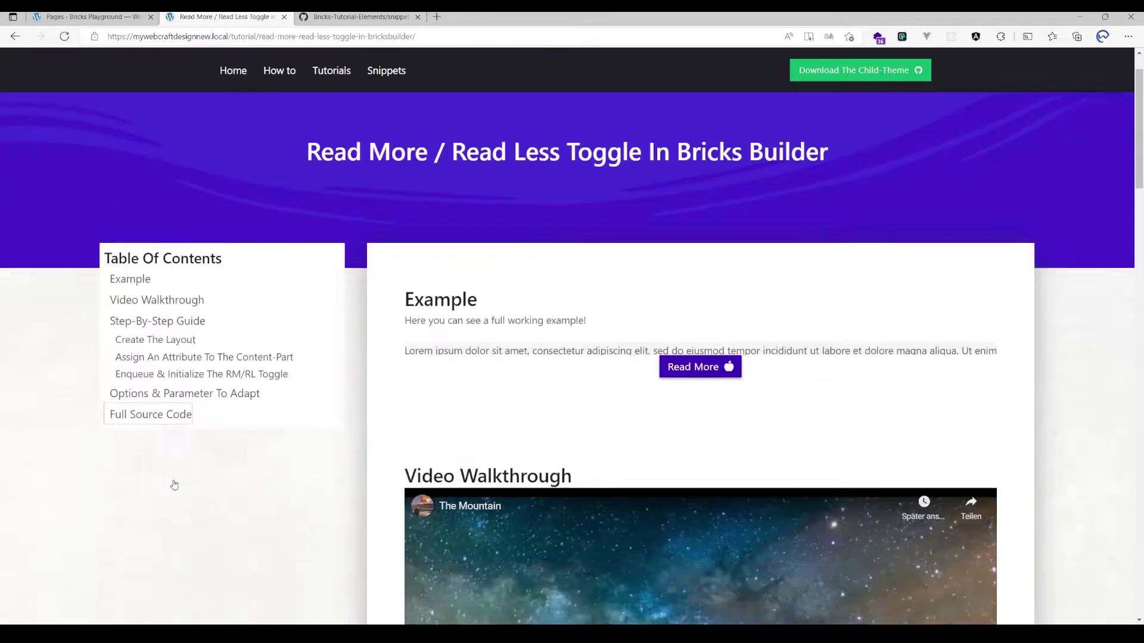
scroll(554, 159, "down", 6)
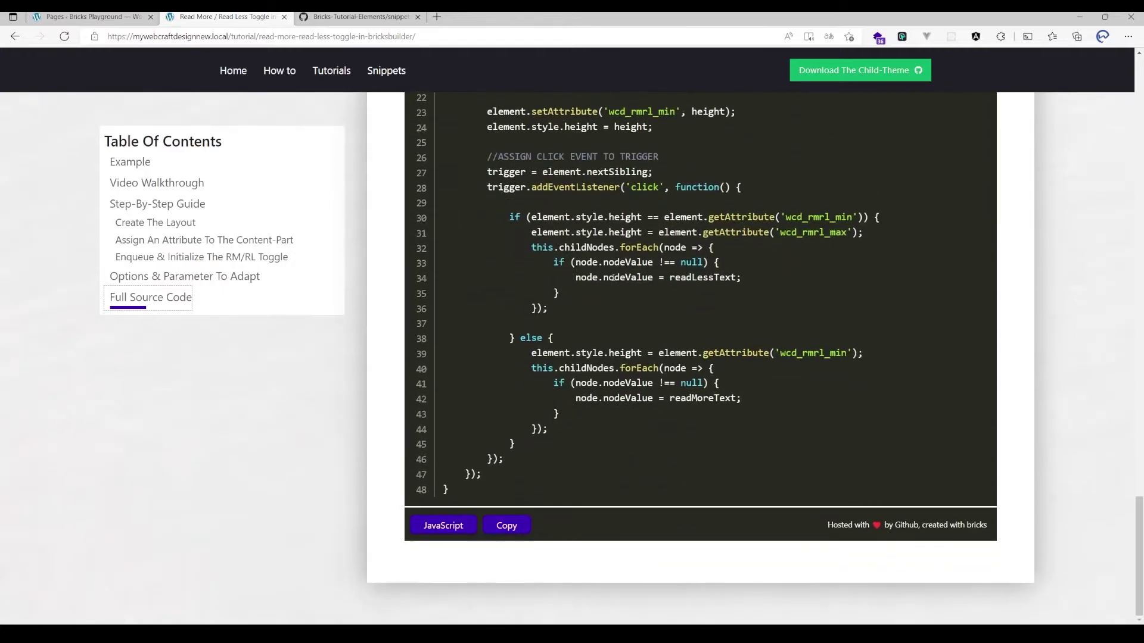
scroll(559, 403, "up", 15)
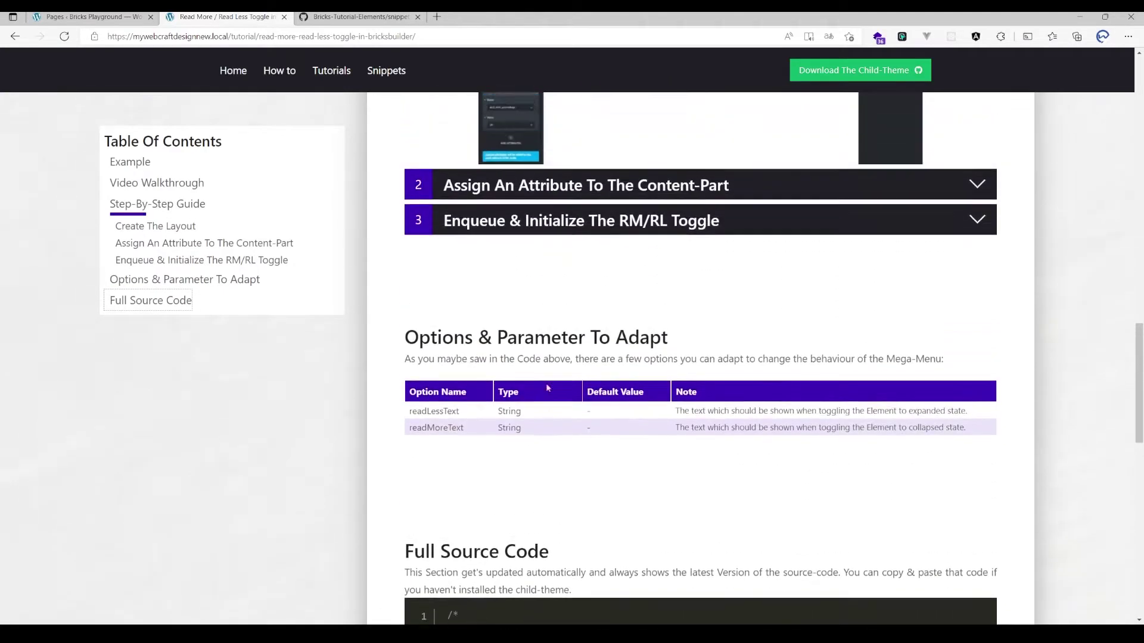
scroll(548, 388, "up", 1)
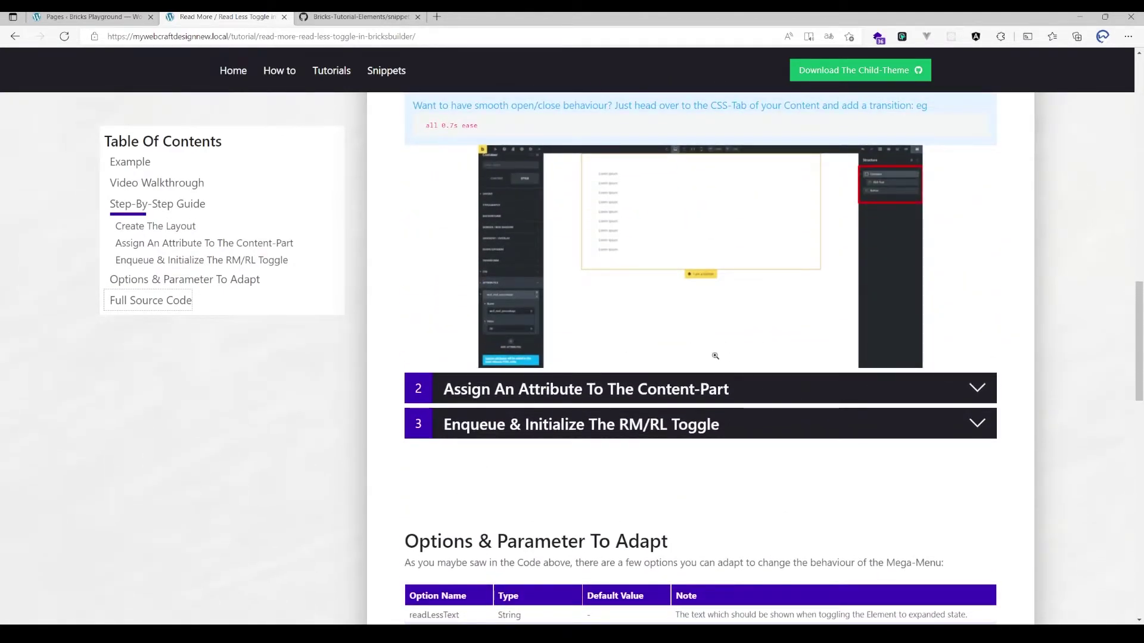
scroll(645, 388, "up", 4)
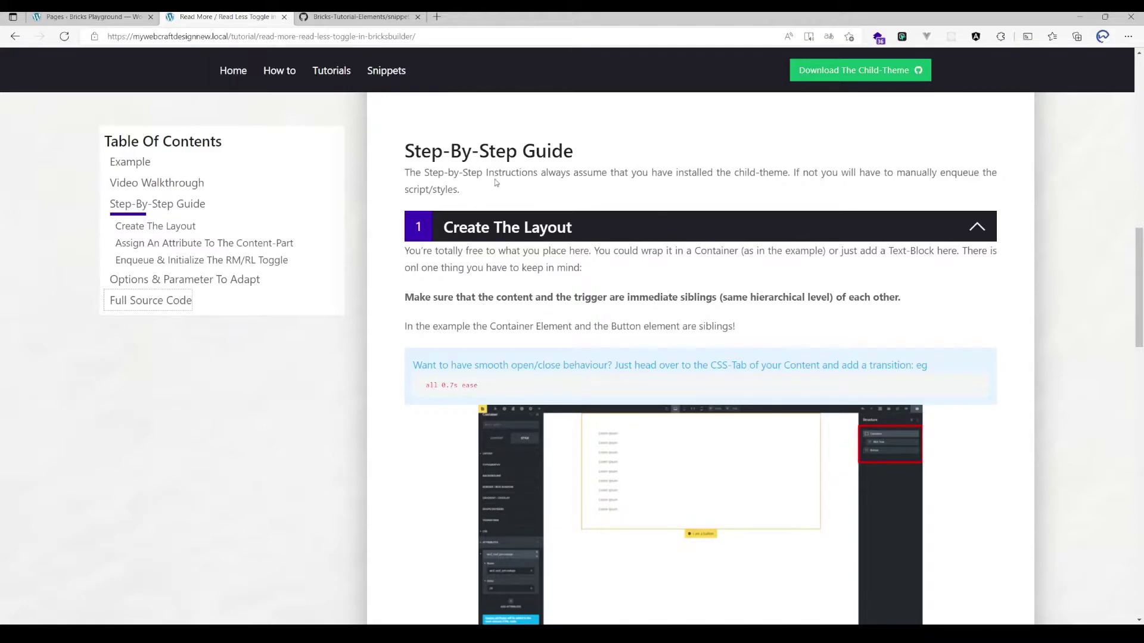
Create a new WordPress page titled 'Read More Read Less' and publish it
left_click(119, 15)
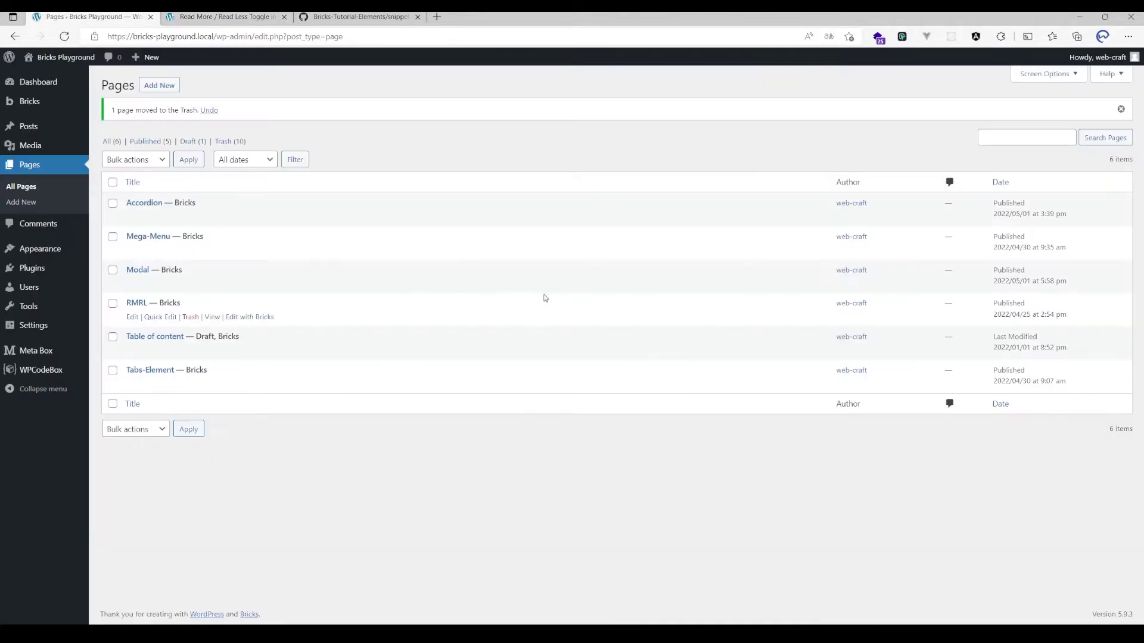
left_click(160, 85)
type("R")
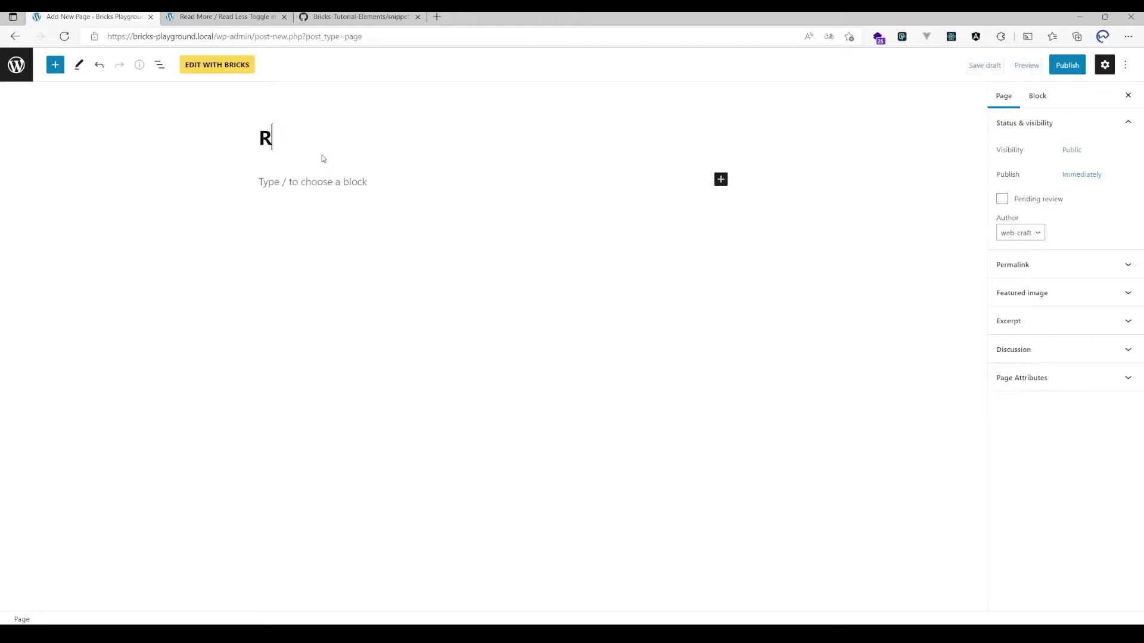
type("ead More Read Less")
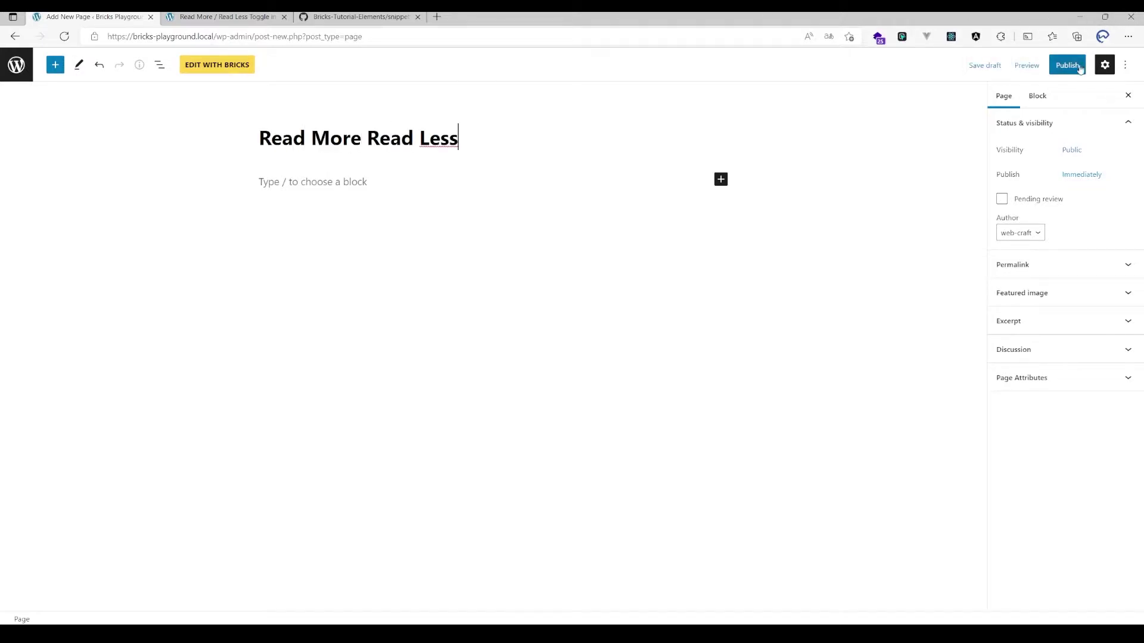
left_click(1067, 65)
left_click(1030, 65)
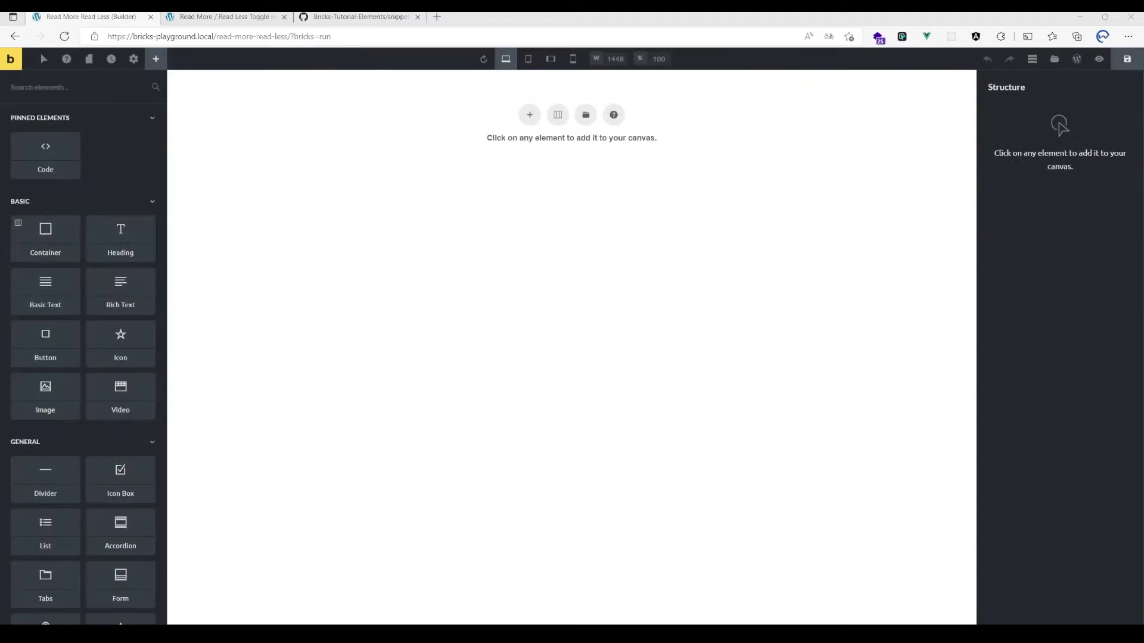
Add a Container to the empty page with a Rich Text element inside it
left_click(530, 115)
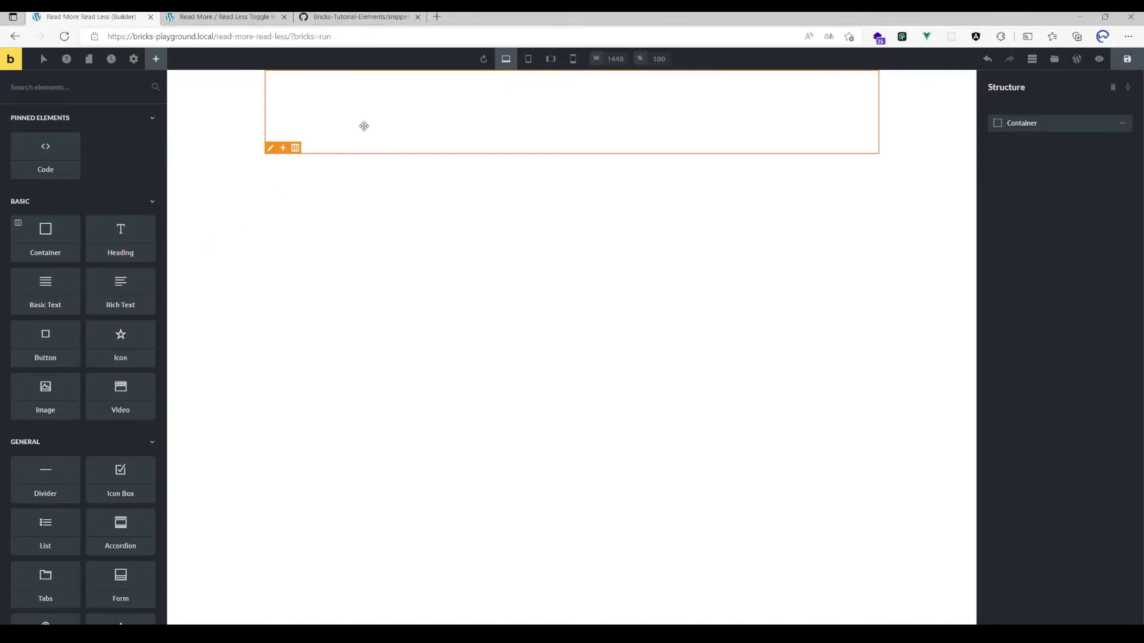
left_click(364, 125)
left_click(155, 58)
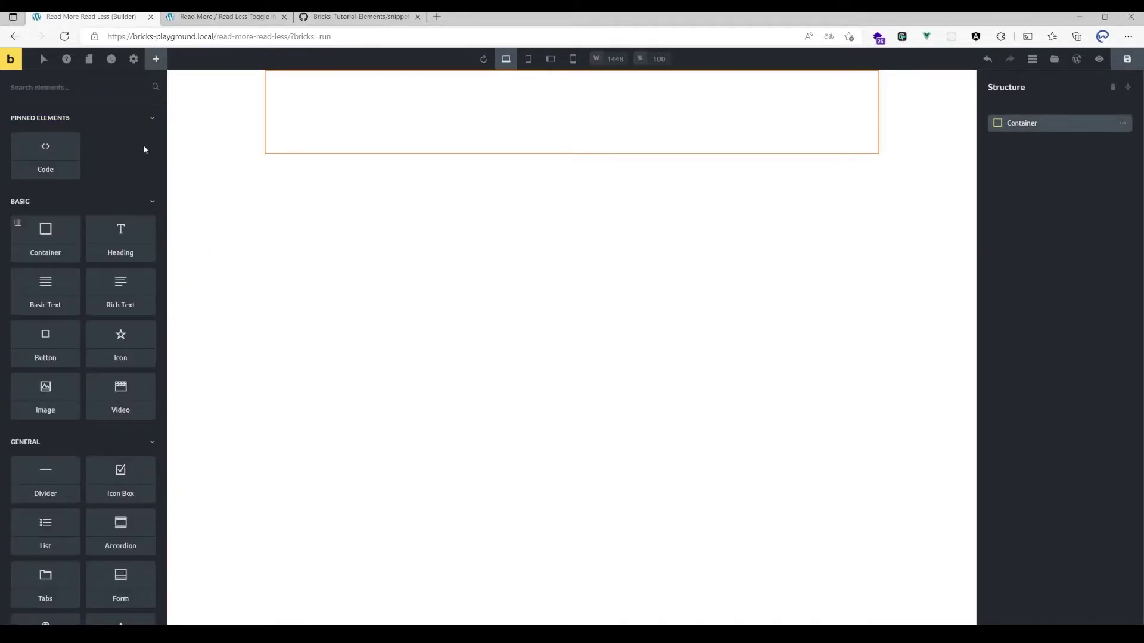
left_click(102, 296)
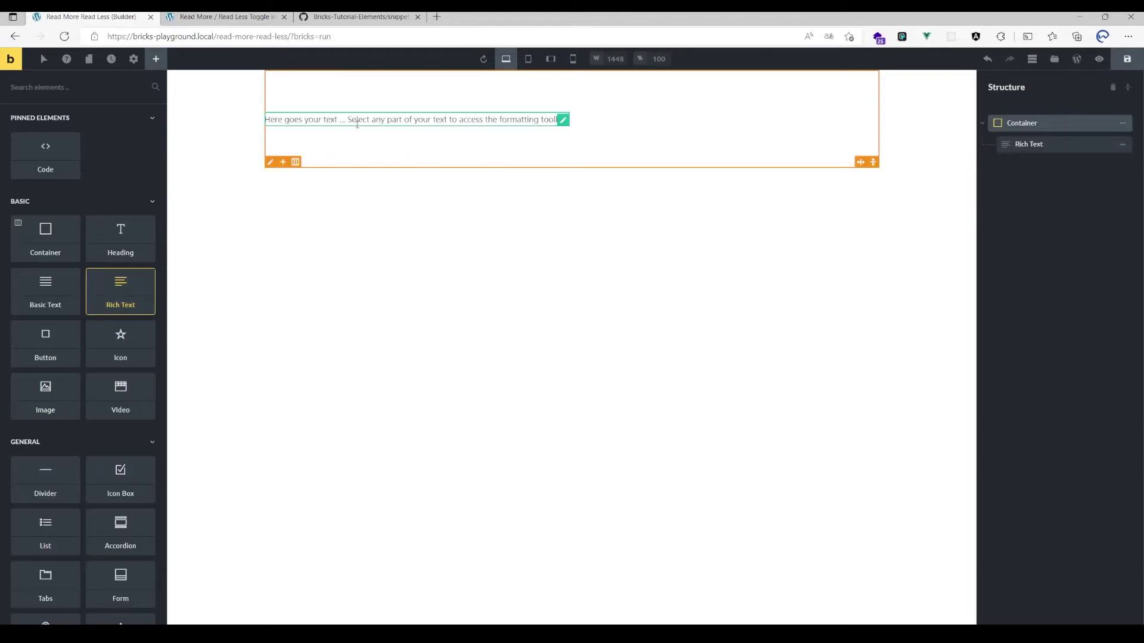
left_click(355, 120)
Replace the placeholder text with 'Lorem Ipsum' and paste it into seven paragraphs
left_click(88, 235)
key("ctrl+a")
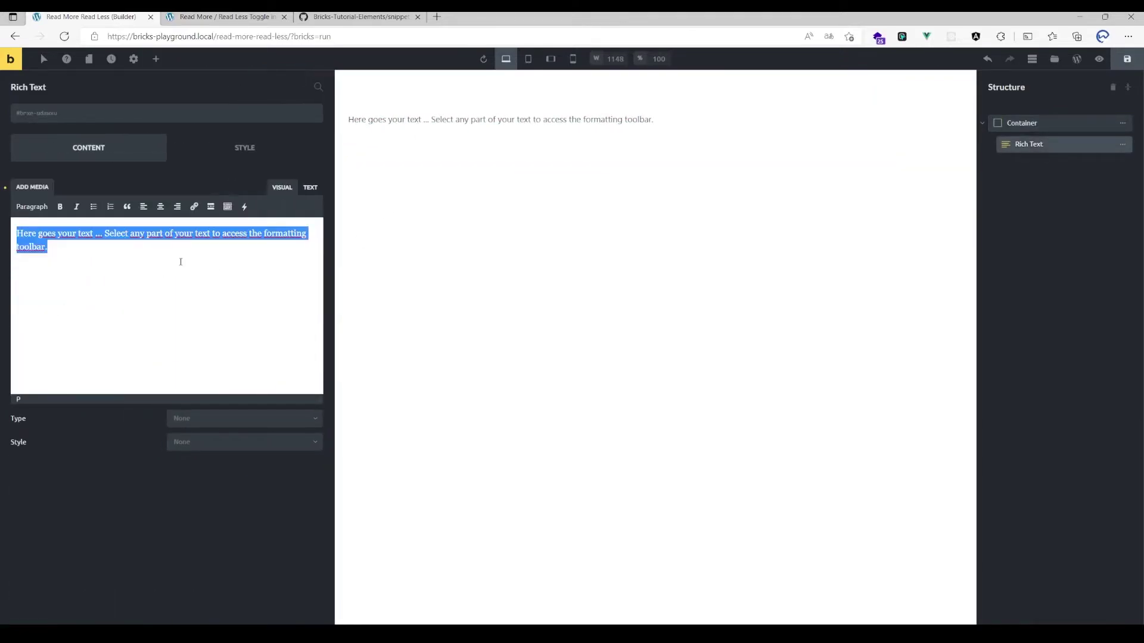
type("Lorem Ipsum")
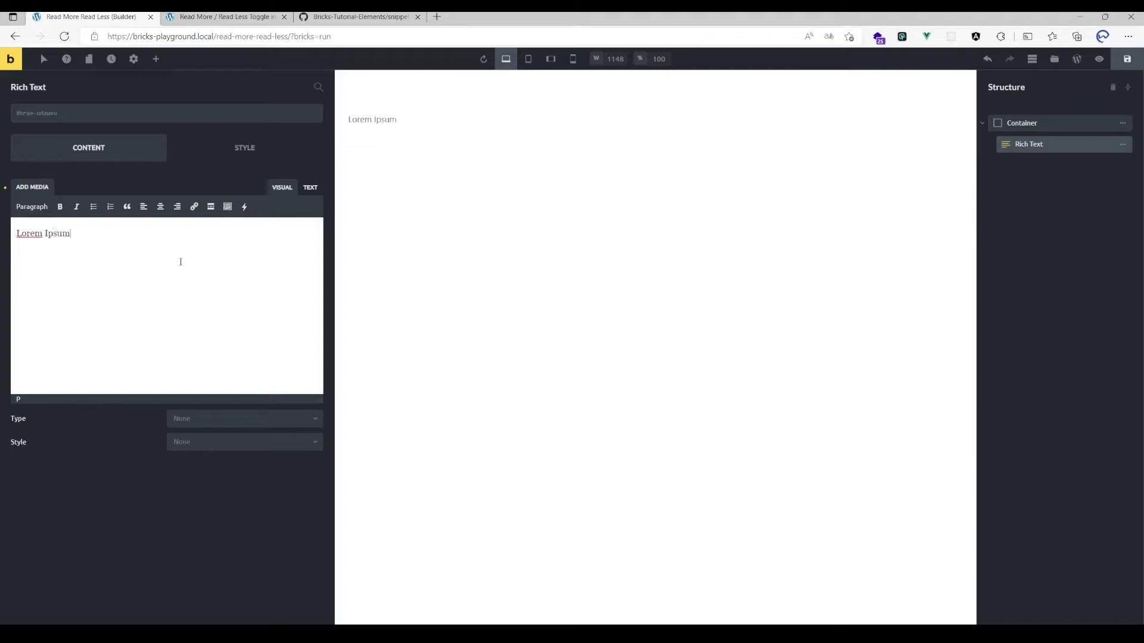
key("ctrl+a")
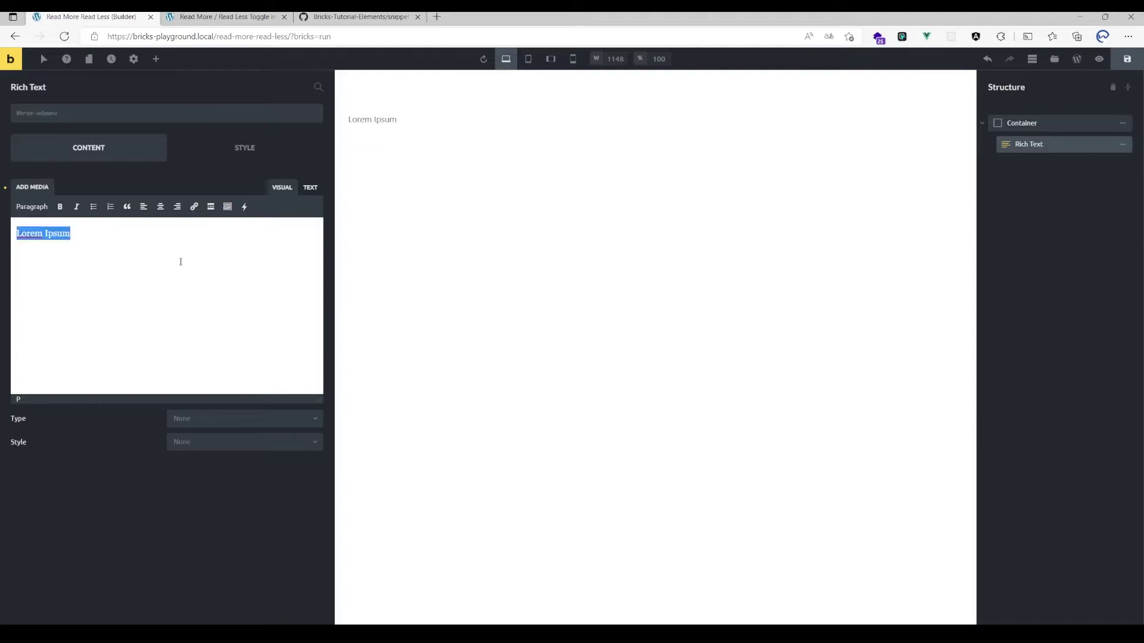
key("Return")
key("ctrl+v")
key("ctrl+v")
key("ctrl+v")
key("ctrl+v")
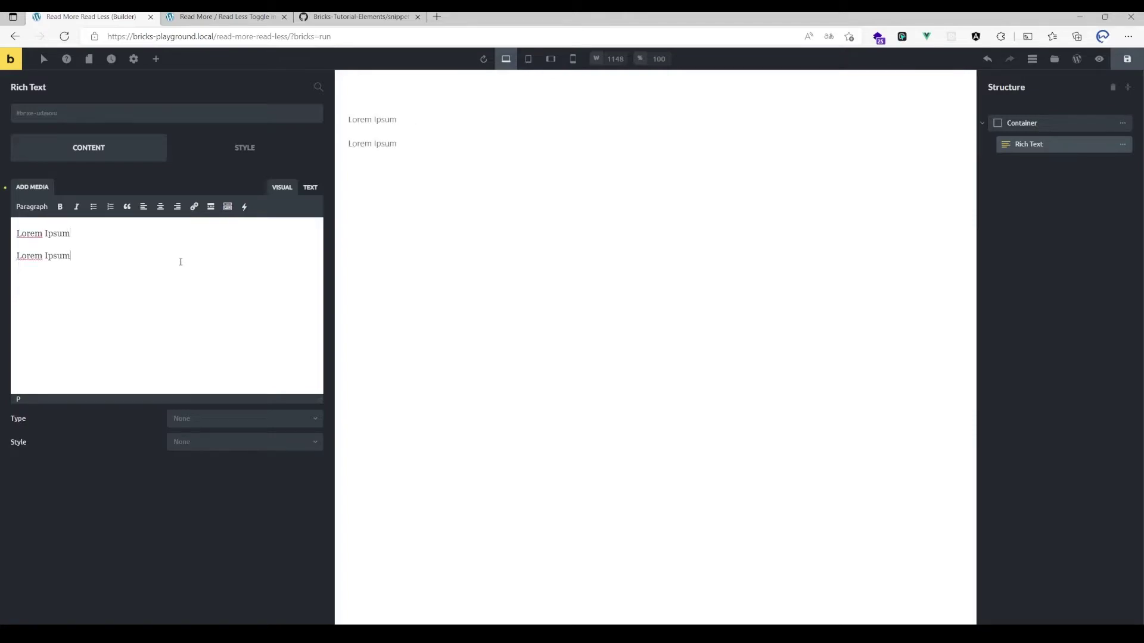
key("ctrl+v")
key("ctrl+v")
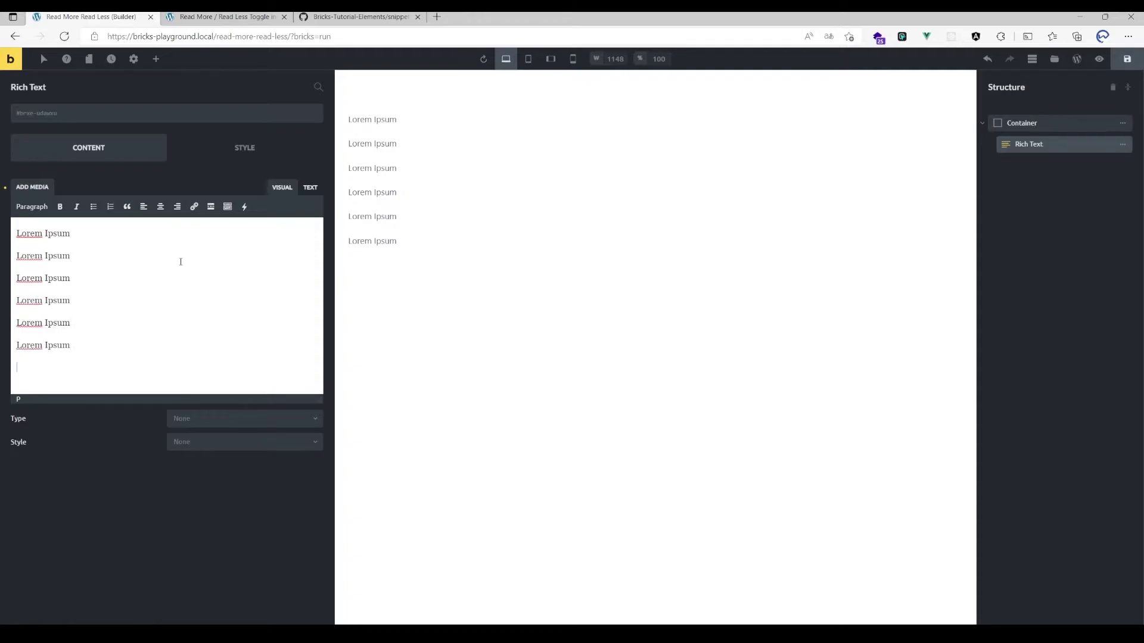
type("Lorem Ipsum")
Inspect the container's style and CSS settings and the rich text paragraphs
left_click(496, 216)
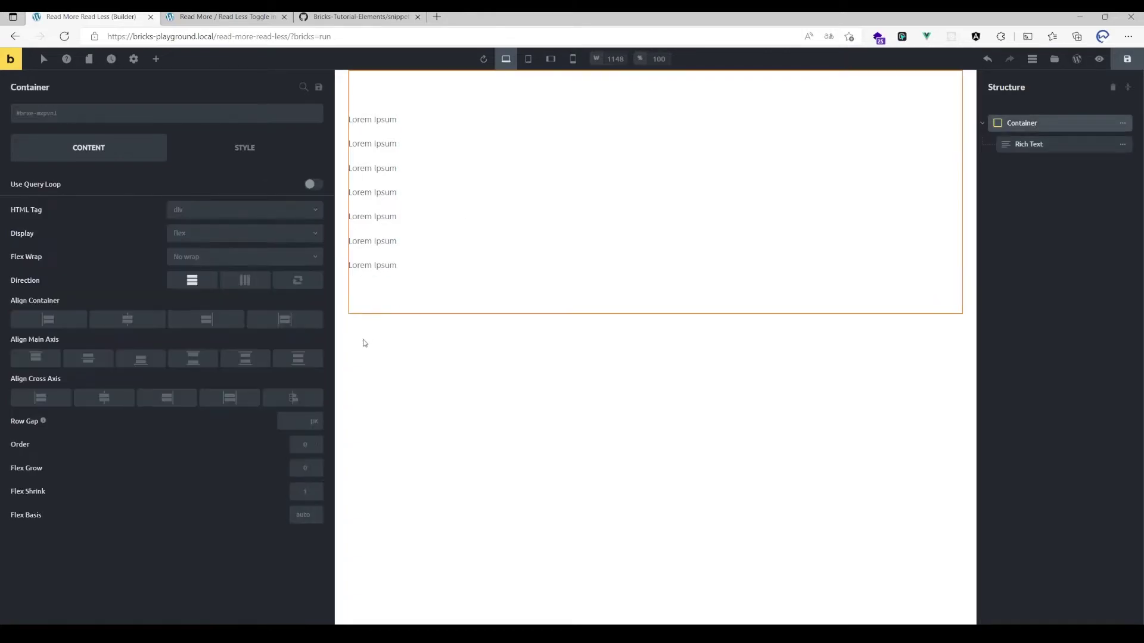
left_click(429, 378)
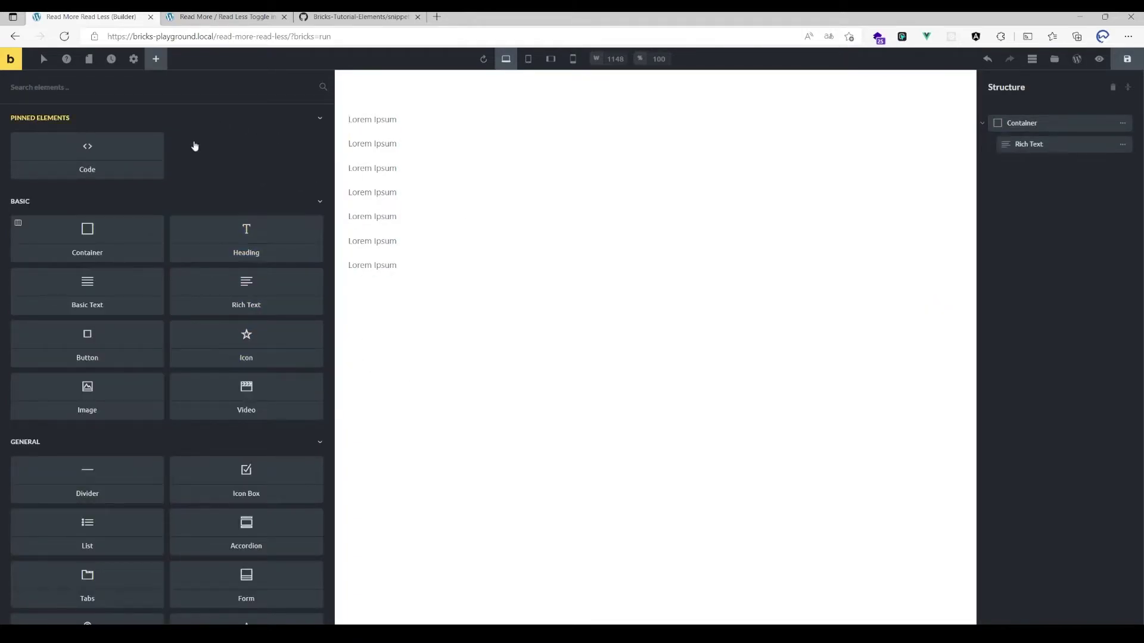
left_click(411, 216)
left_click(232, 154)
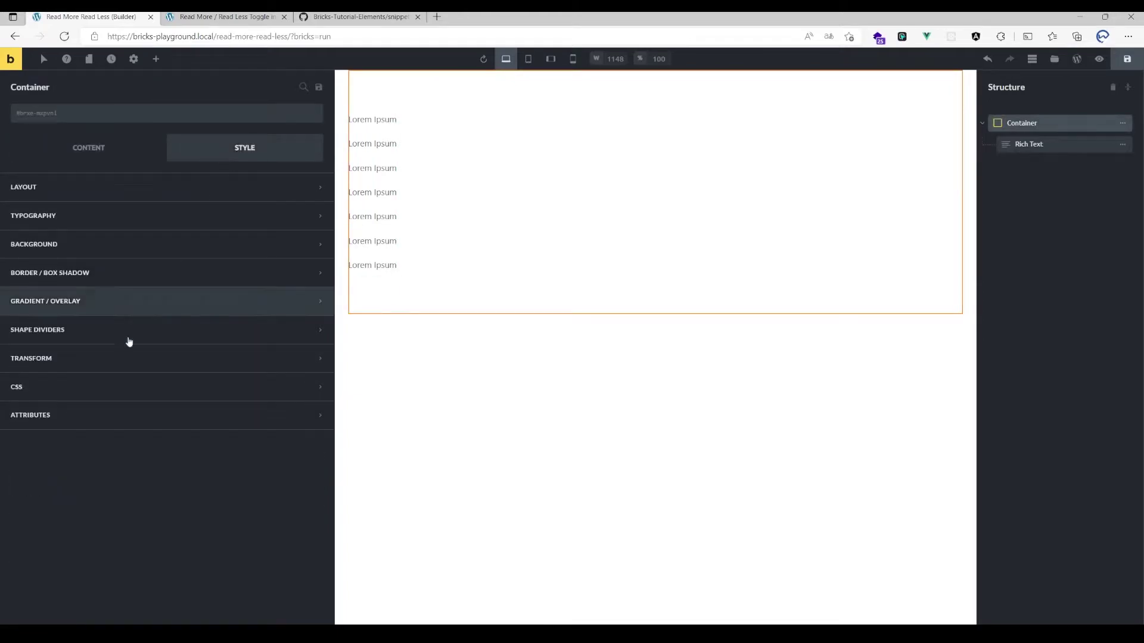
left_click(97, 391)
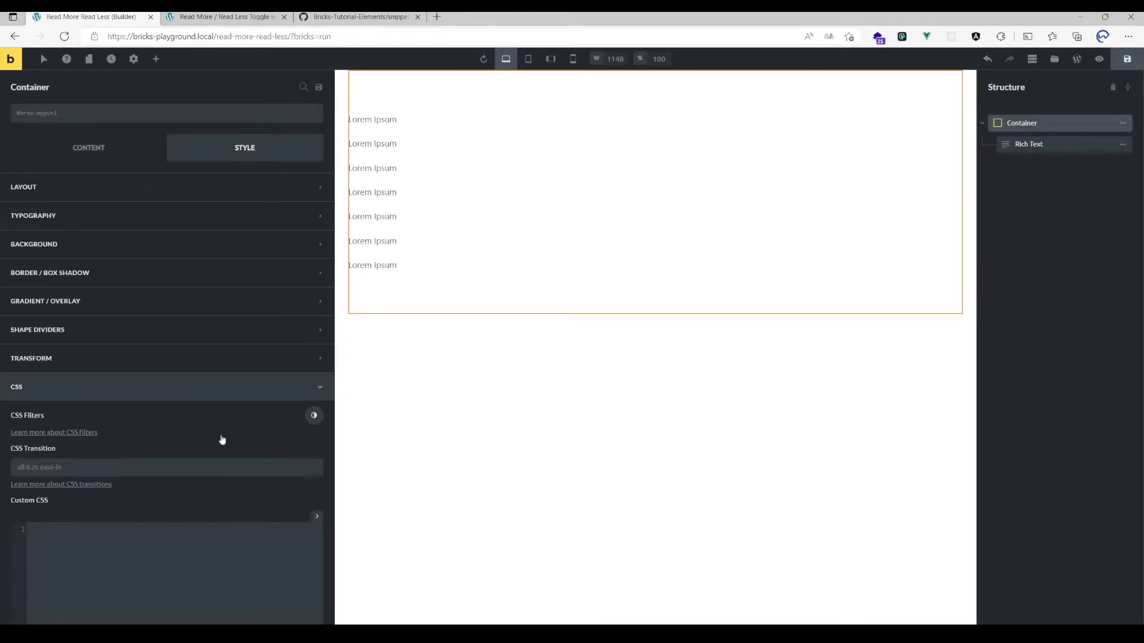
left_click(192, 385)
left_click(91, 185)
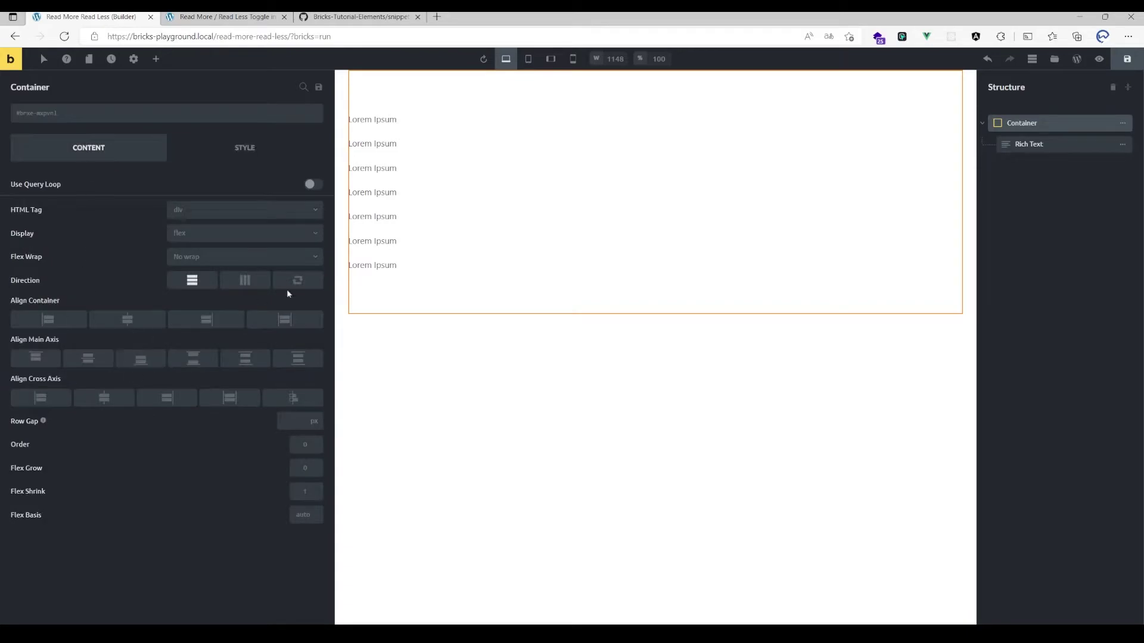
left_click(388, 262)
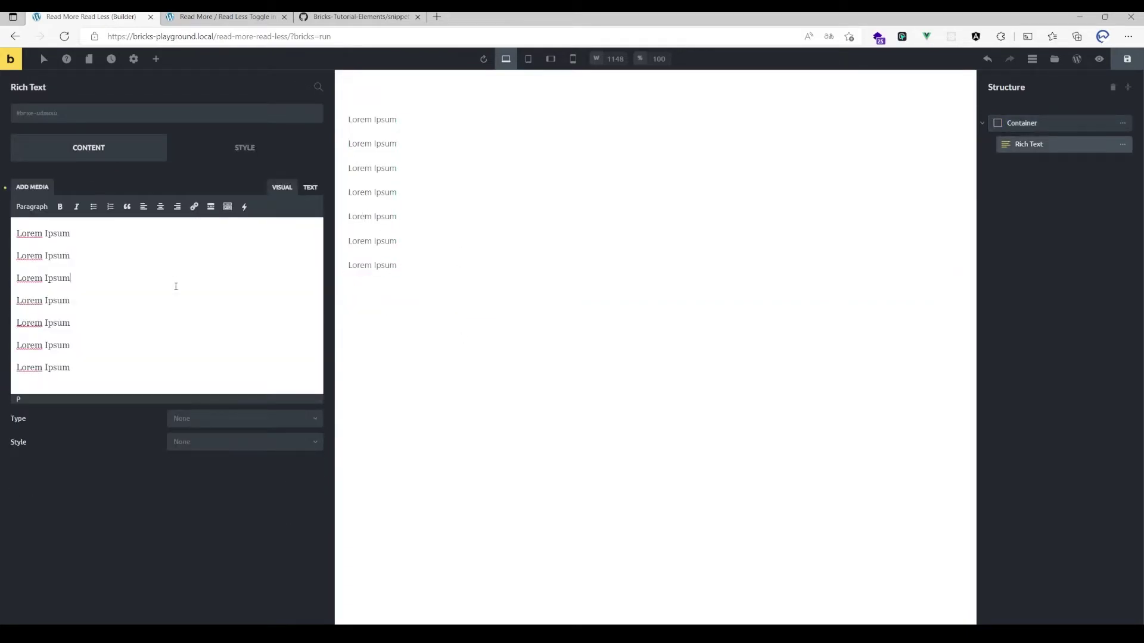
left_click(388, 403)
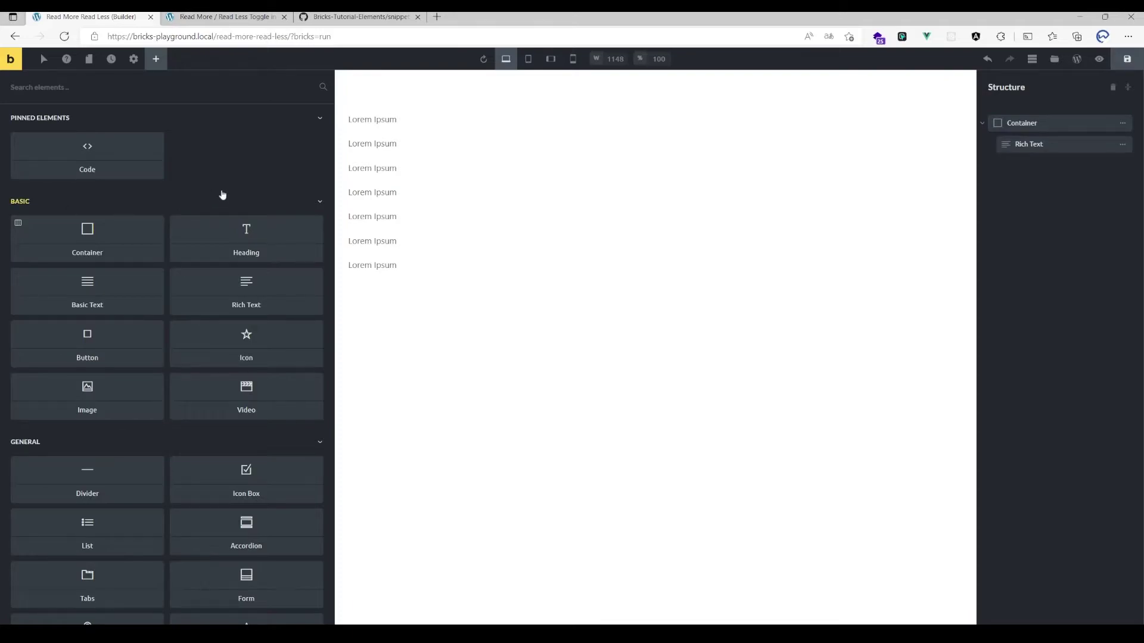
Add an 'I am a button' Button element below the collapsed container
left_click(980, 123)
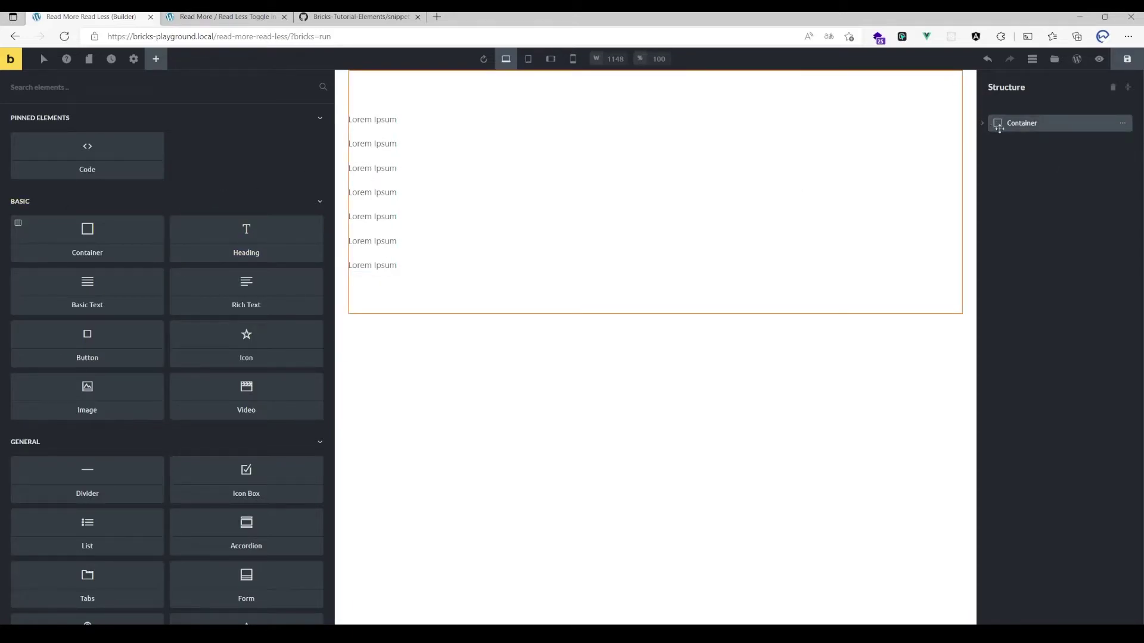
left_click(115, 345)
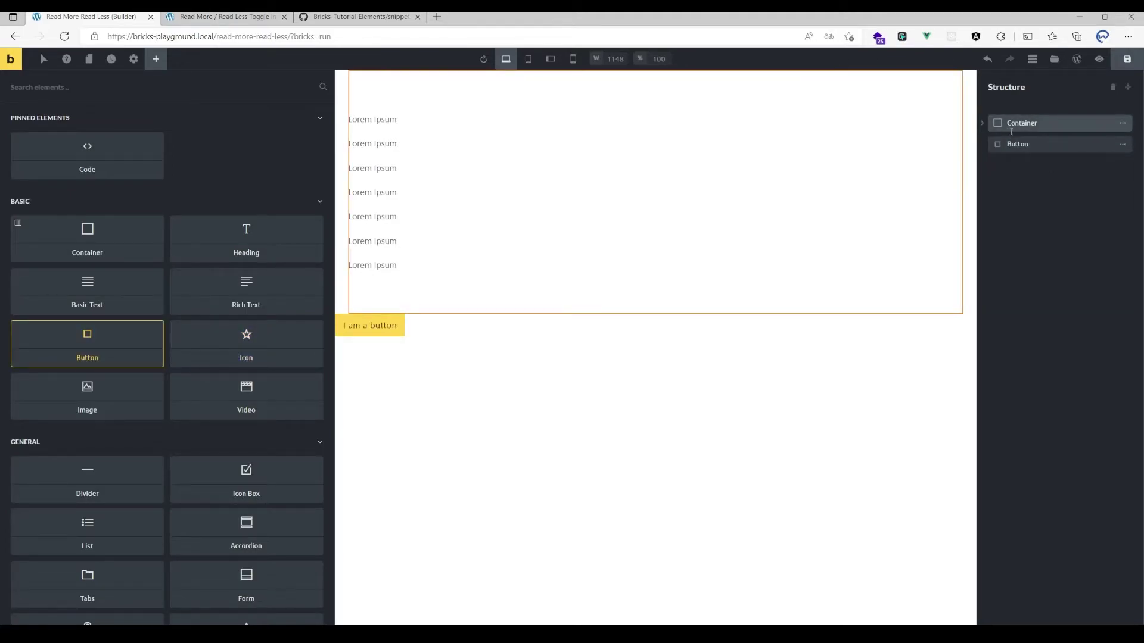
left_click(390, 327)
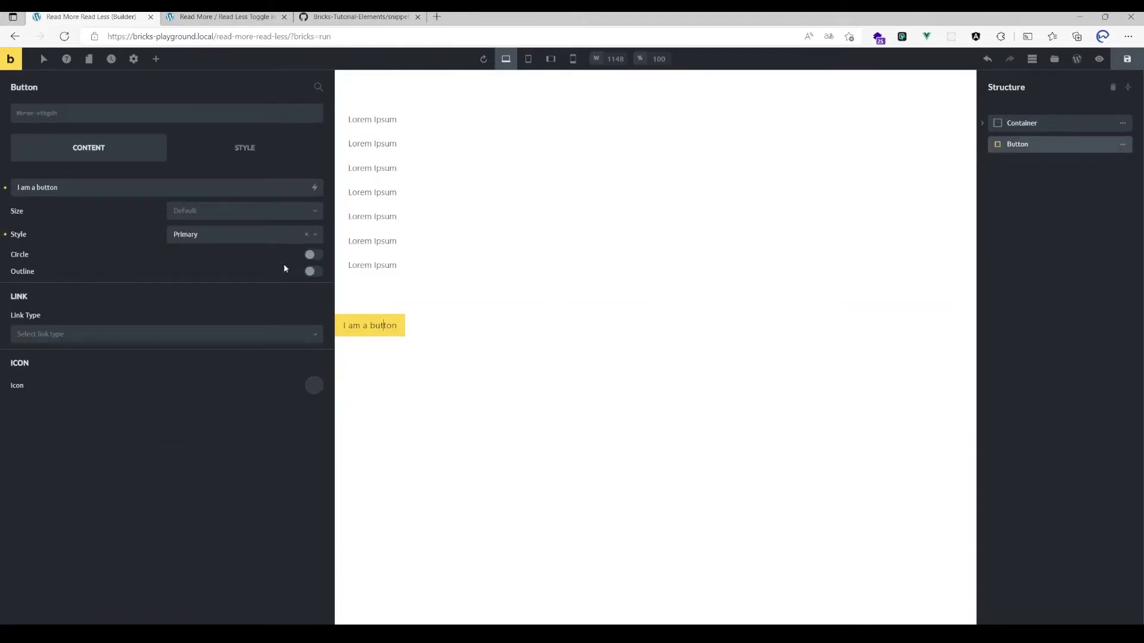
left_click(590, 278)
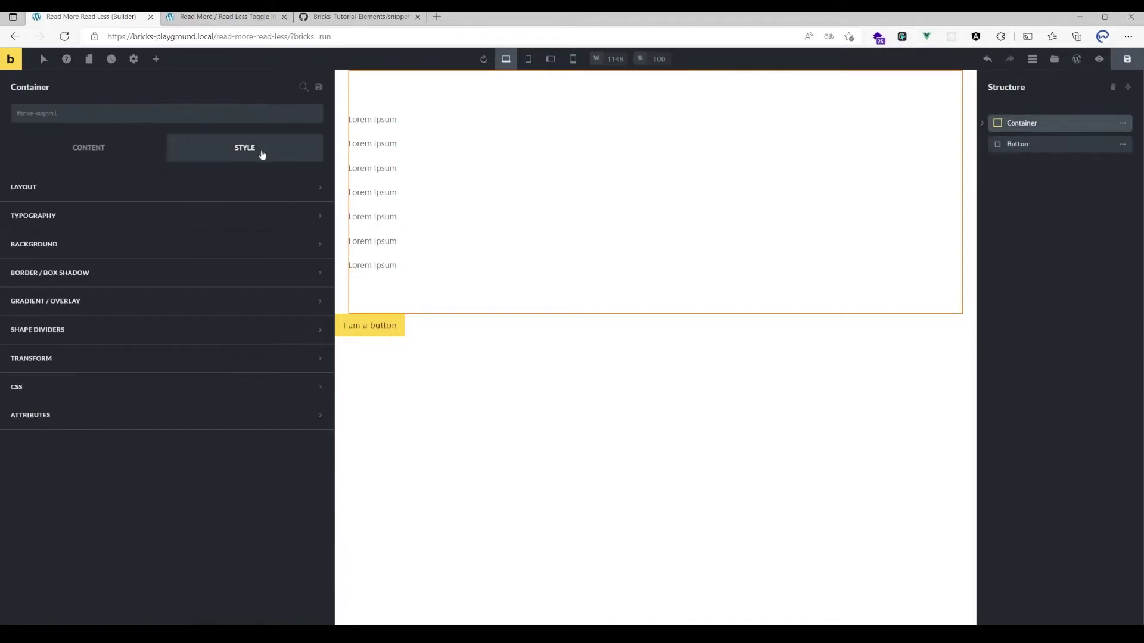
Add a custom attribute wcd_rmrl_percentage with value 20 to the container
left_click(123, 417)
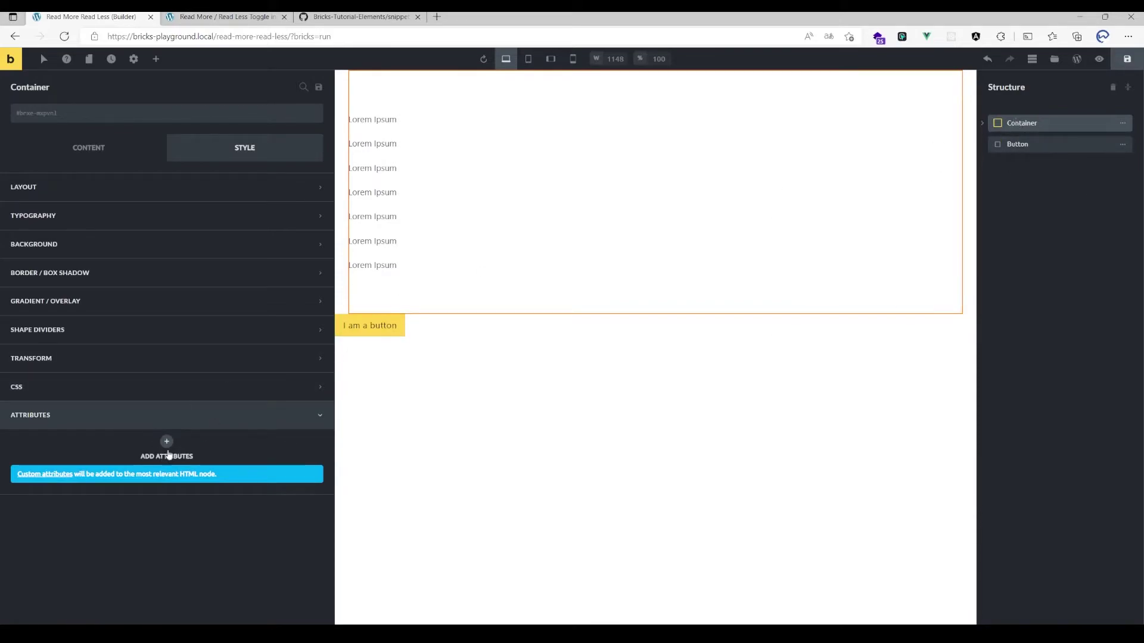
left_click(168, 442)
left_click(86, 488)
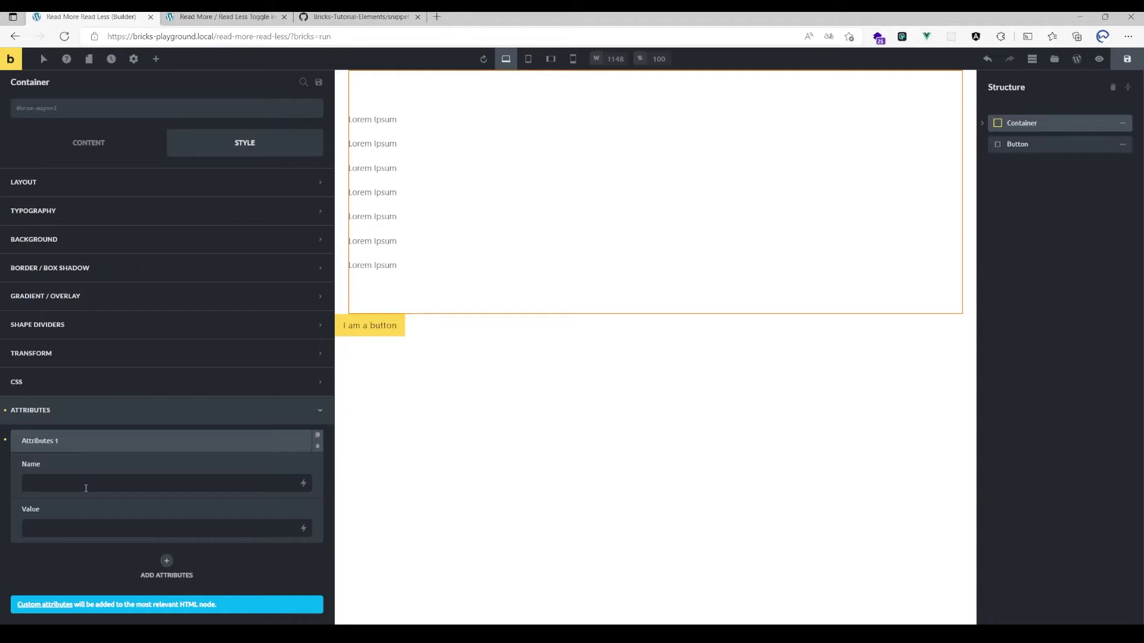
type("wcd_rmrl_percentage")
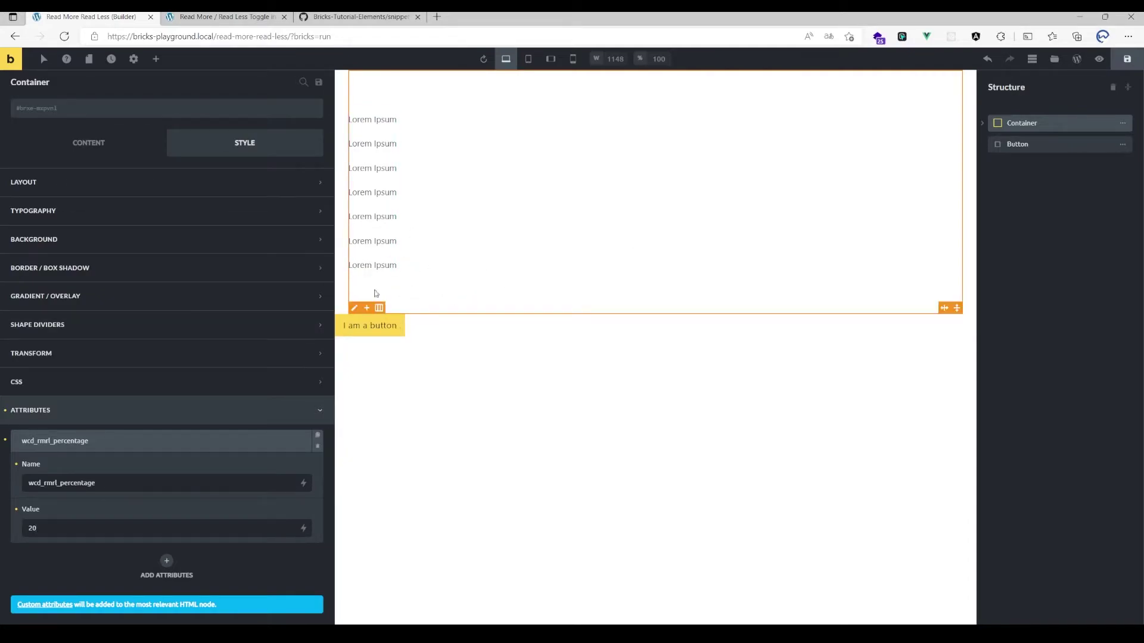
left_click(465, 437)
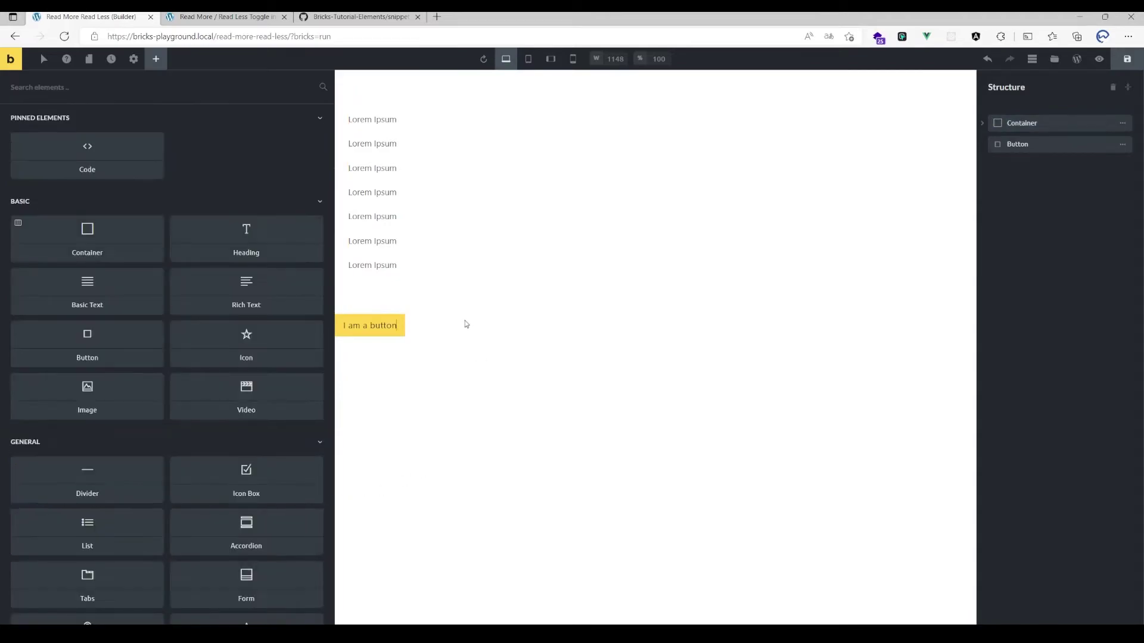
Set the button's Layout Flex Align to center
left_click(400, 326)
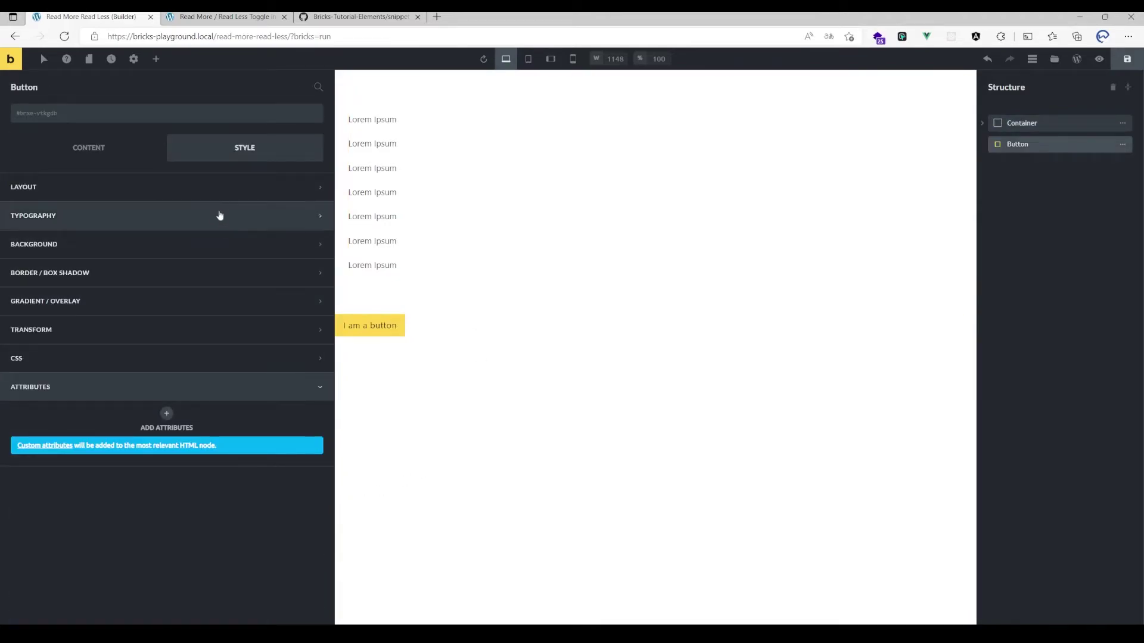
left_click(142, 185)
left_click(139, 546)
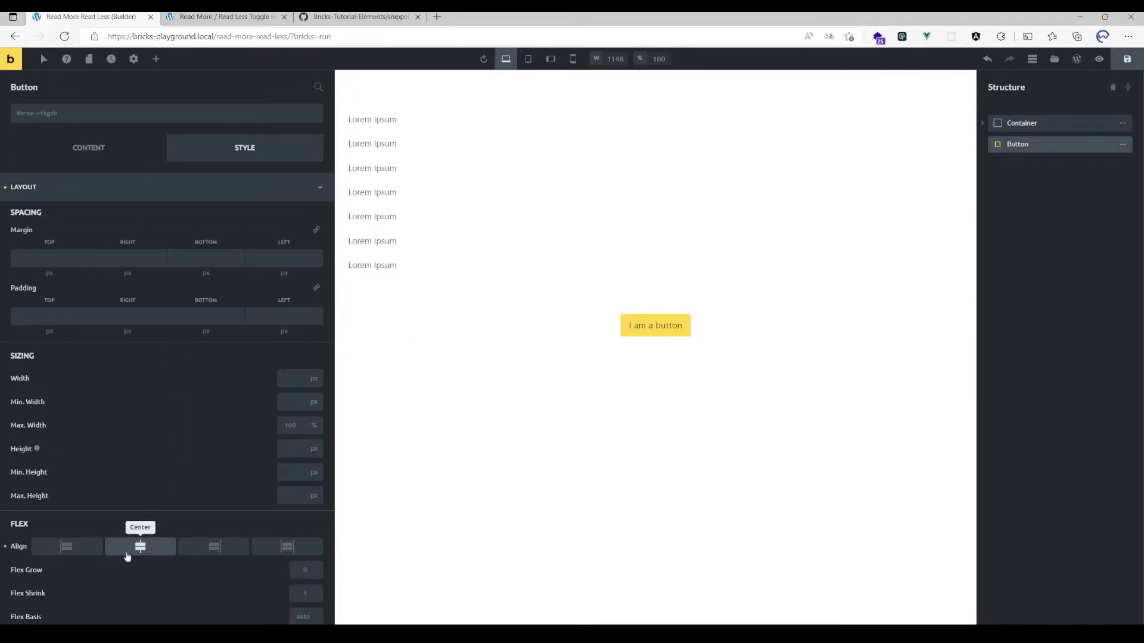
left_click(595, 222)
left_click(529, 373)
Copy the WCD_rmrl initialization code from the tutorial's Enqueue & Initialize step 3
left_click(238, 17)
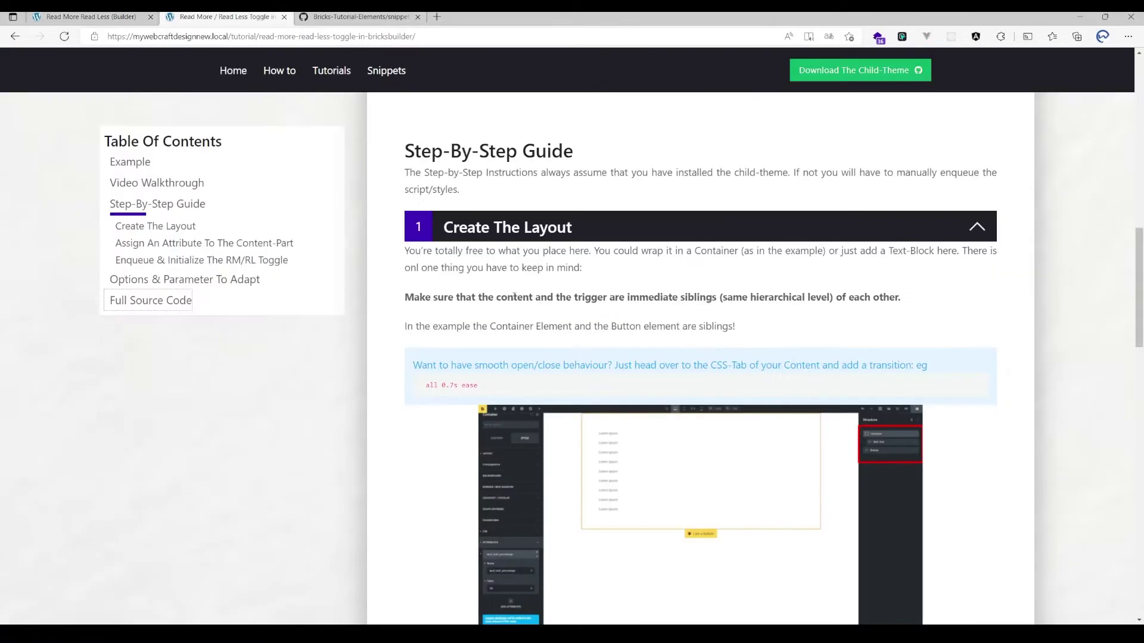
scroll(534, 222, "down", 4)
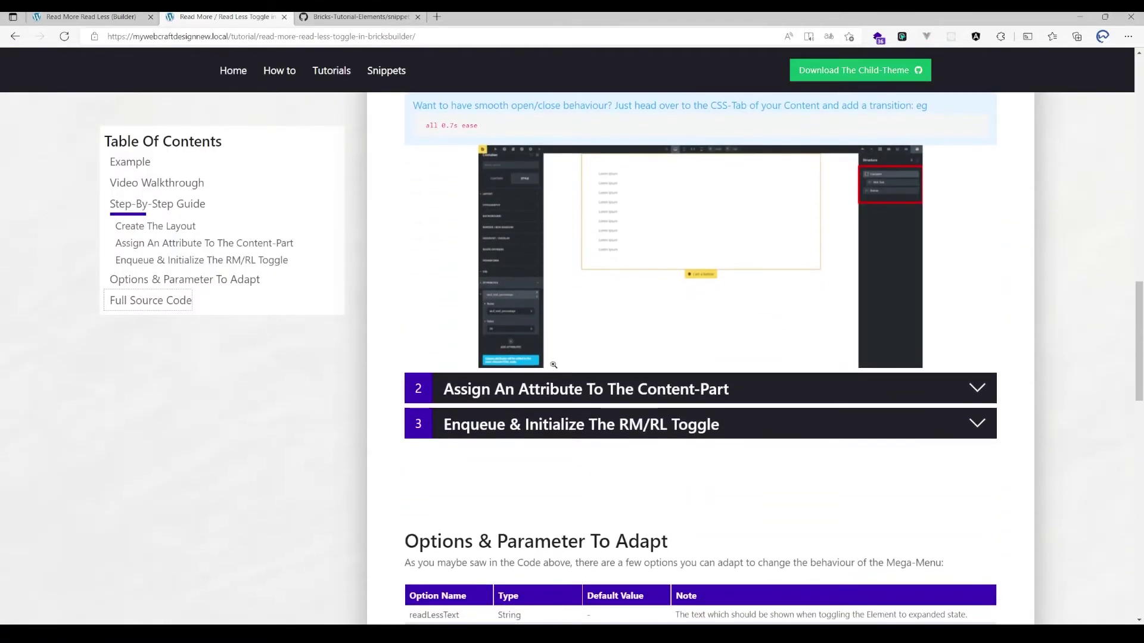
left_click(573, 426)
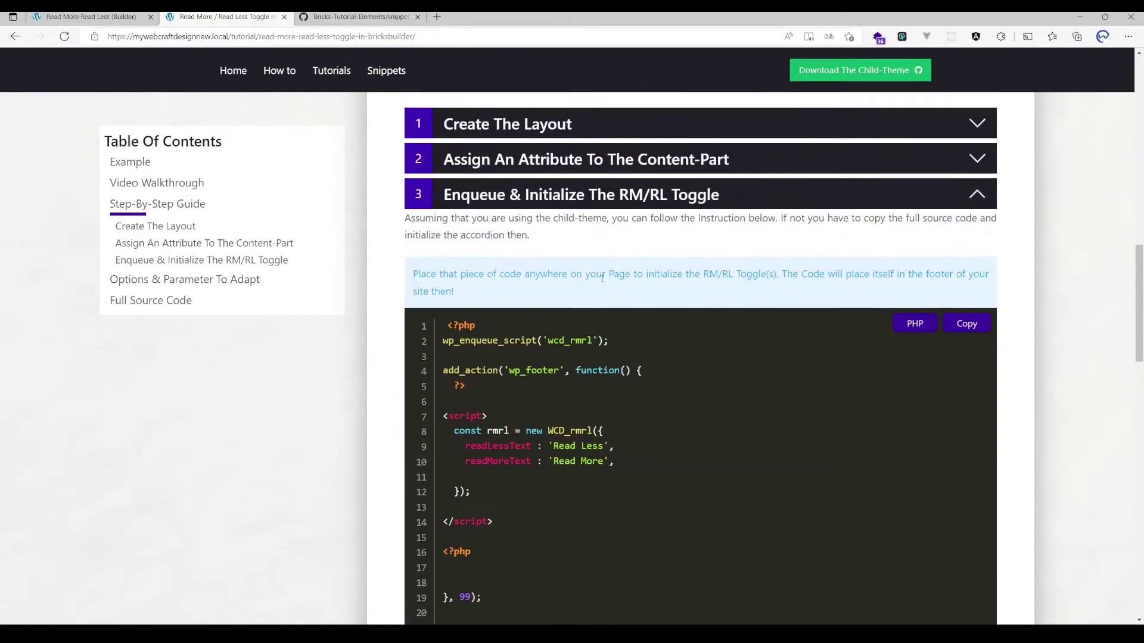
left_click_drag(433, 270, 630, 278)
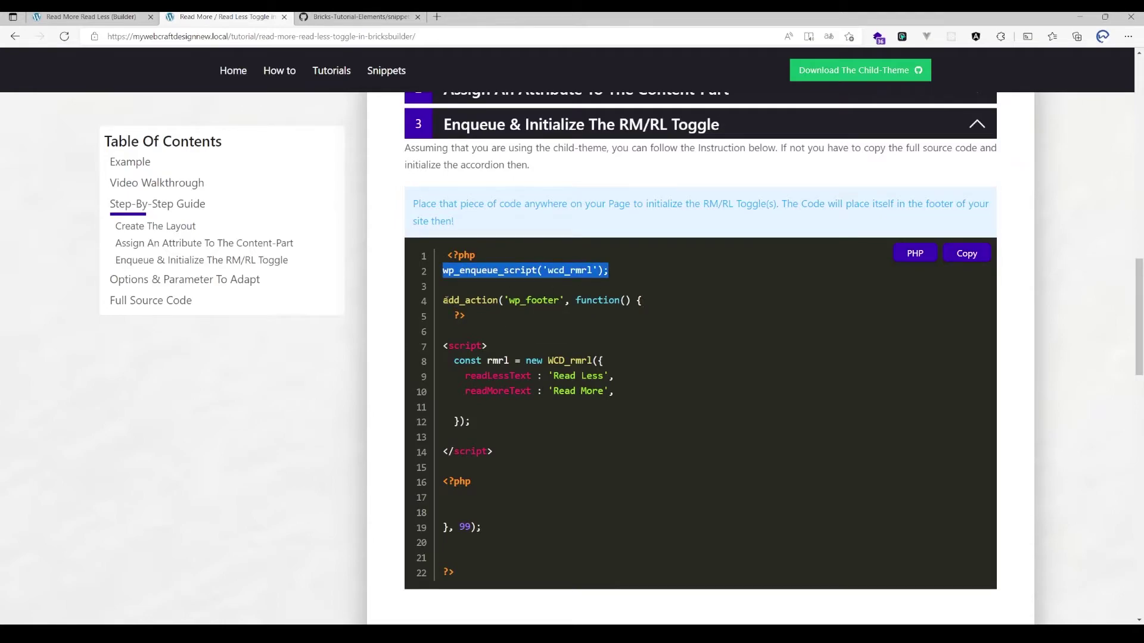
left_click_drag(444, 299, 591, 470)
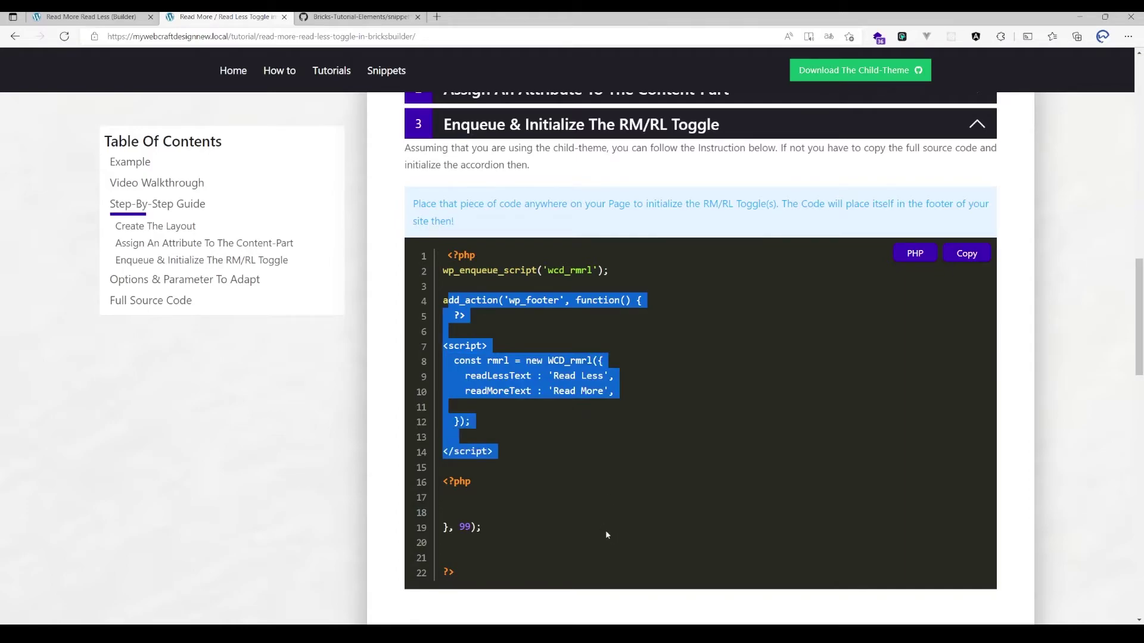
left_click(477, 387)
left_click_drag(487, 422, 436, 359)
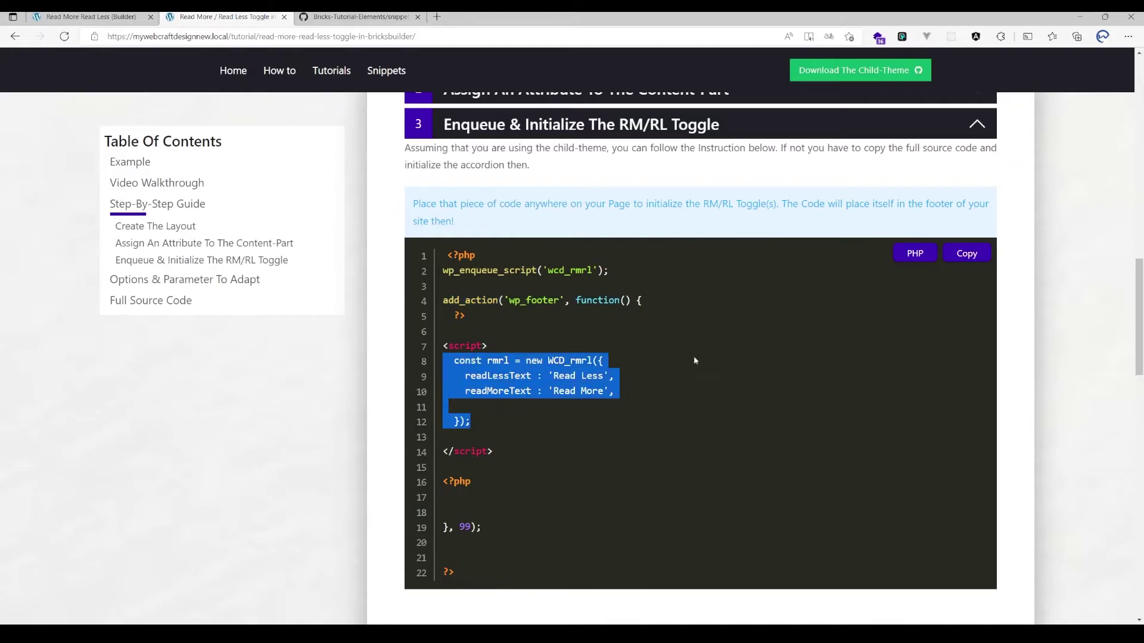
left_click(966, 253)
left_click(143, 16)
Add a Code element and replace its default code with the copied initialization script
left_click(118, 155)
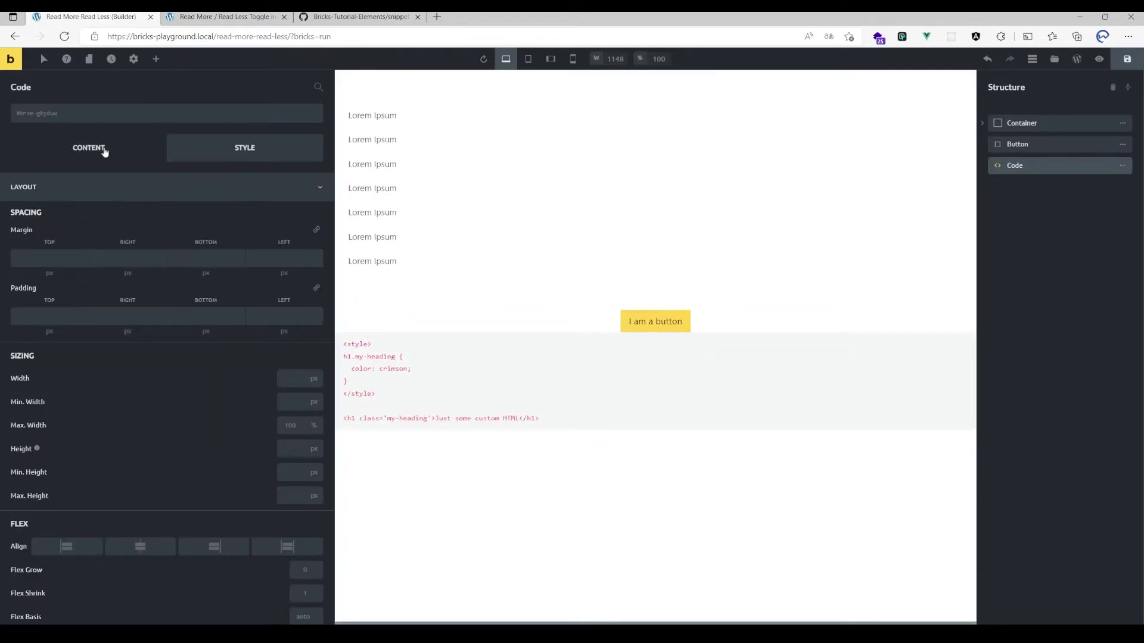
left_click(104, 152)
key("ctrl+a")
key("ctrl+v")
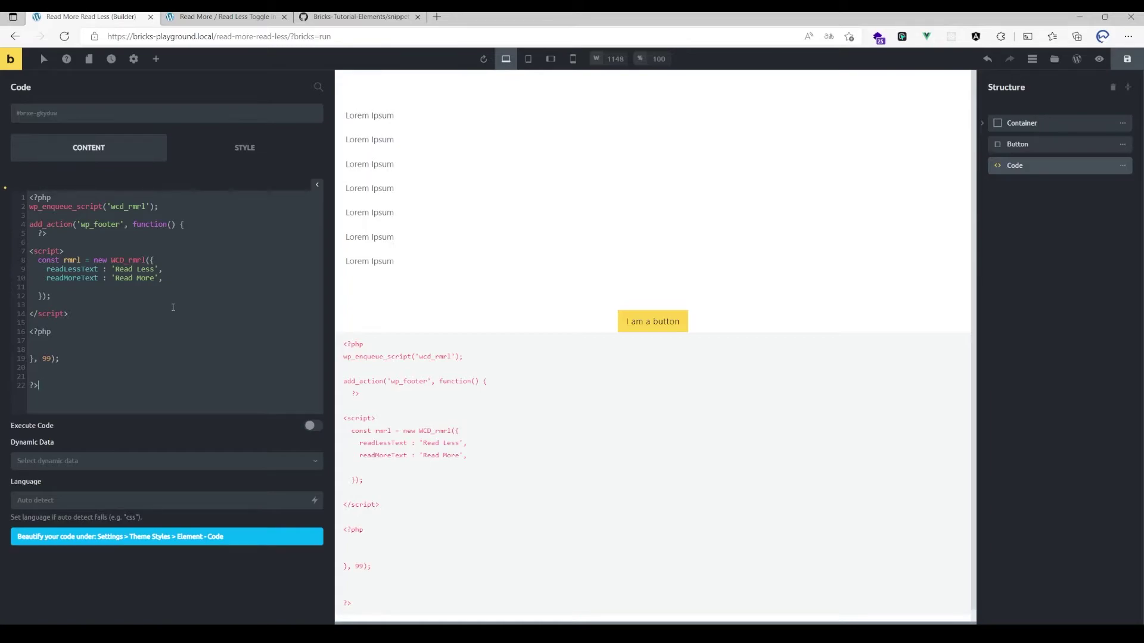
Review the pasted enqueue line, add_action block, WCD_rmrl script and 'Read Less' label
triple_click(109, 209)
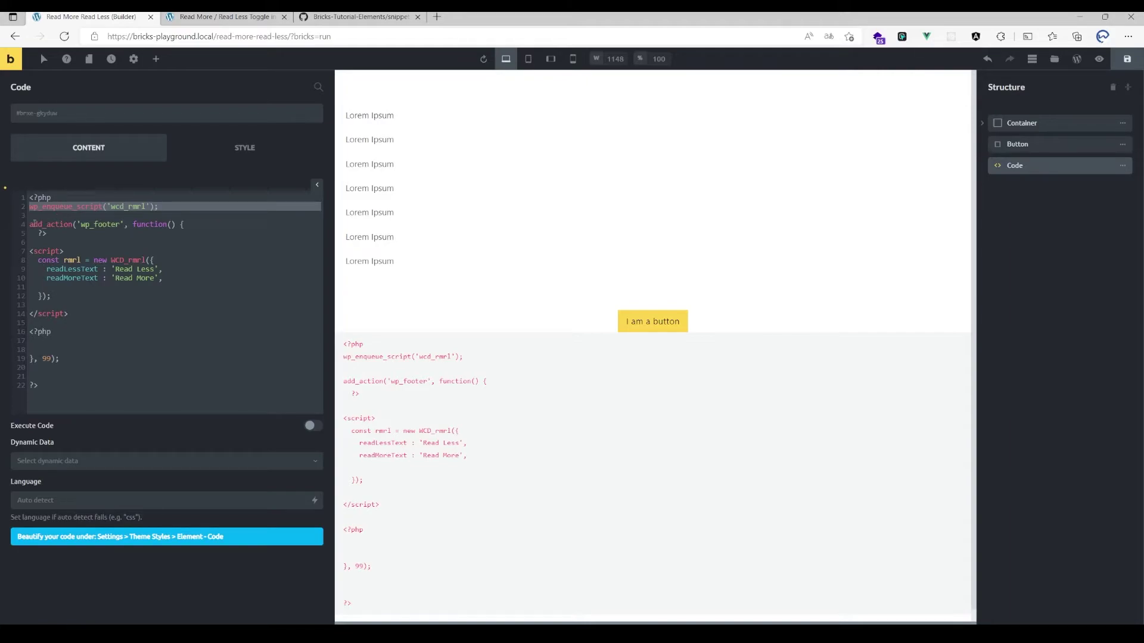
left_click(28, 225)
left_click_drag(29, 224, 143, 315)
key("alt+Tab")
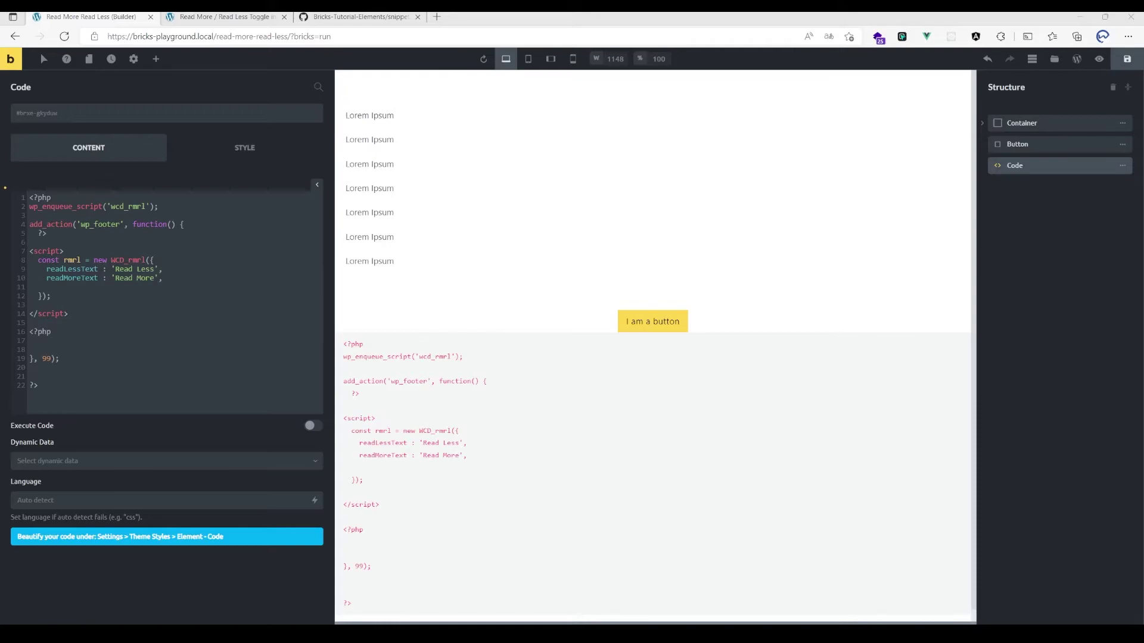
left_click_drag(31, 261, 121, 312)
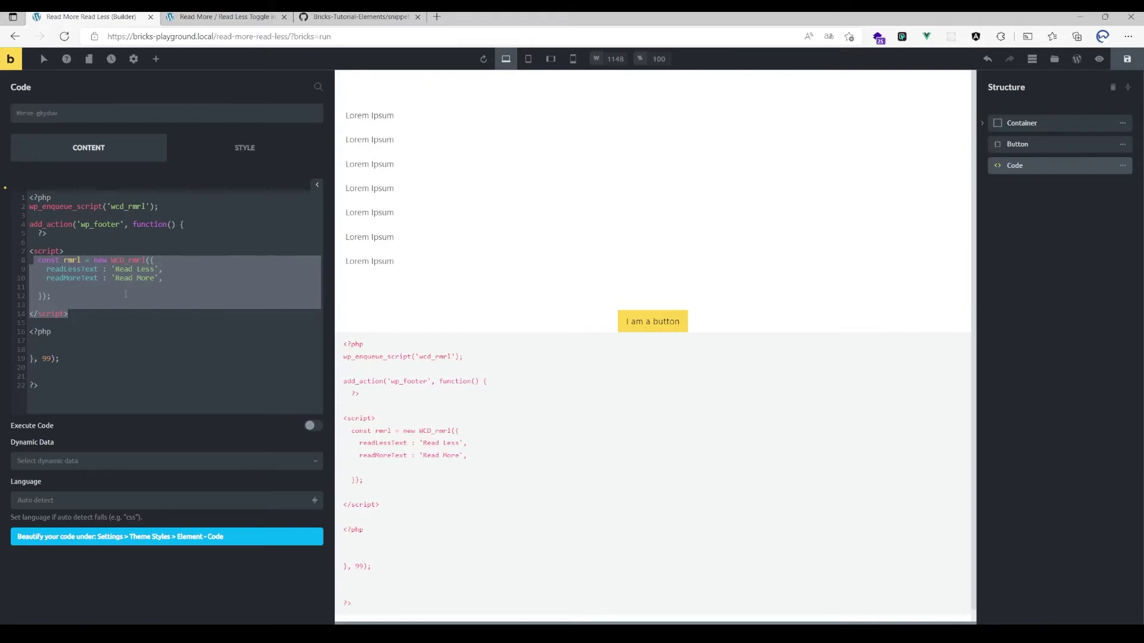
left_click(72, 261)
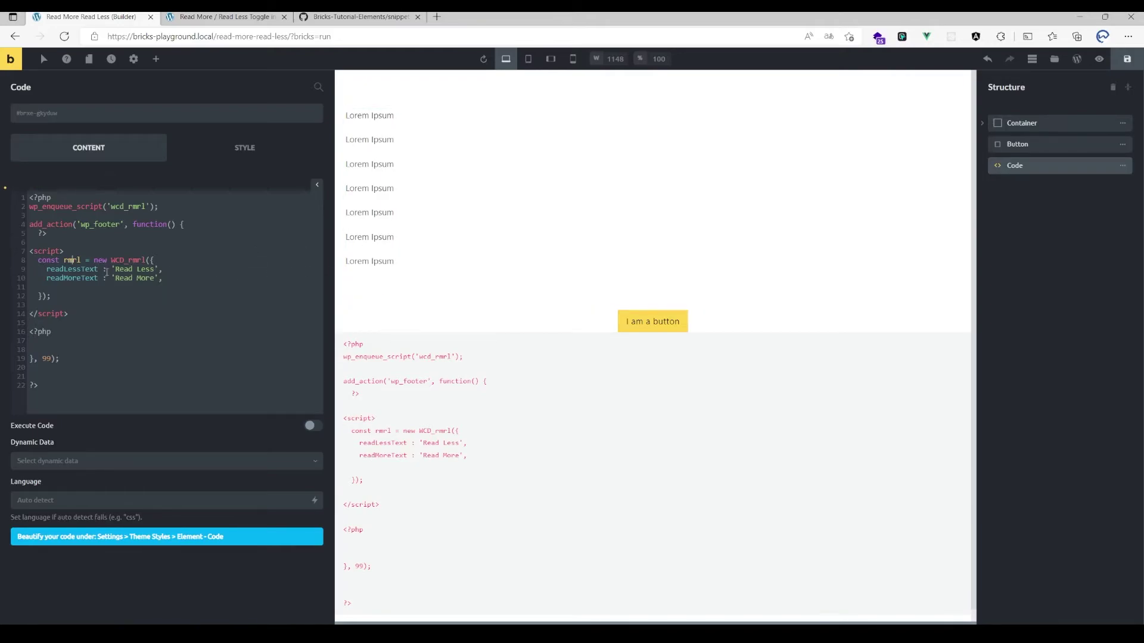
left_click_drag(115, 268, 154, 269)
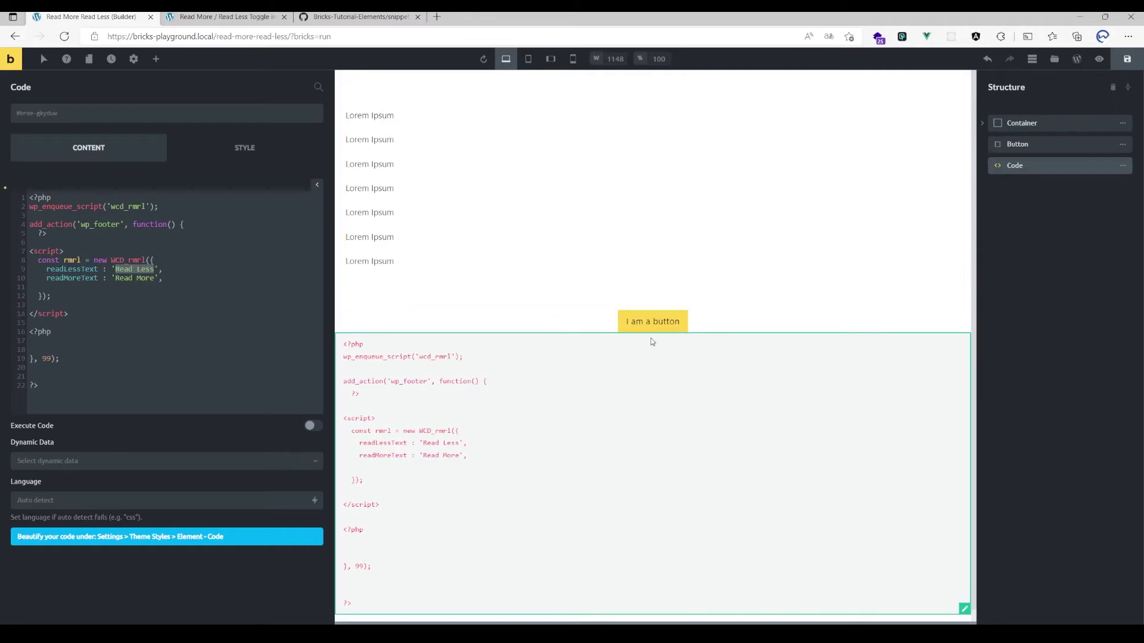
Change the button text to 'Read More'
triple_click(644, 319)
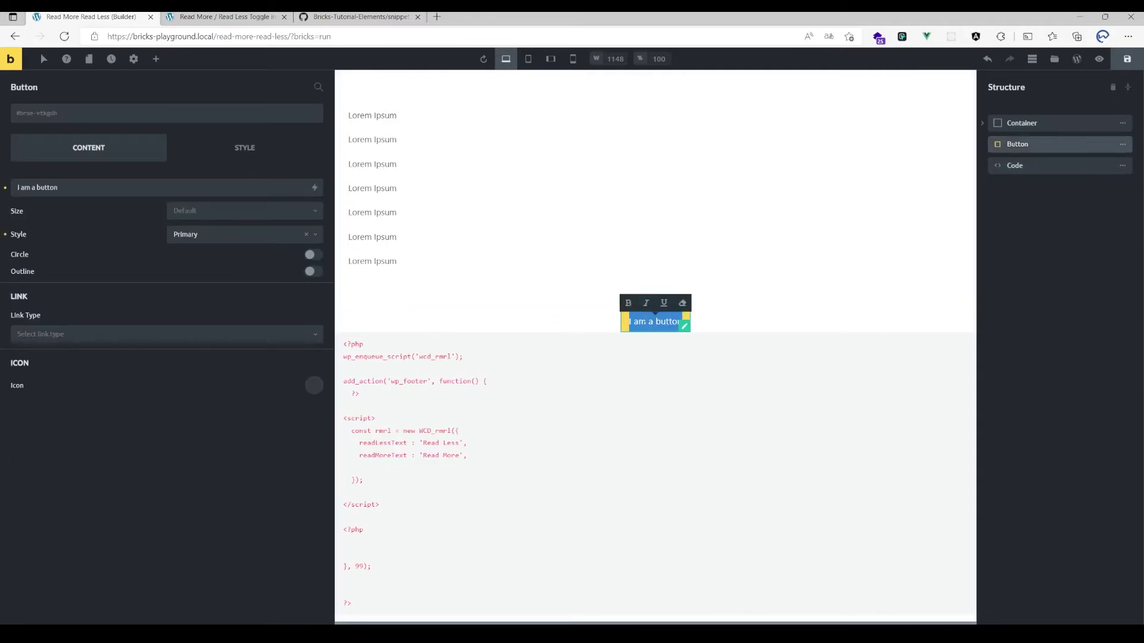
type("Read More")
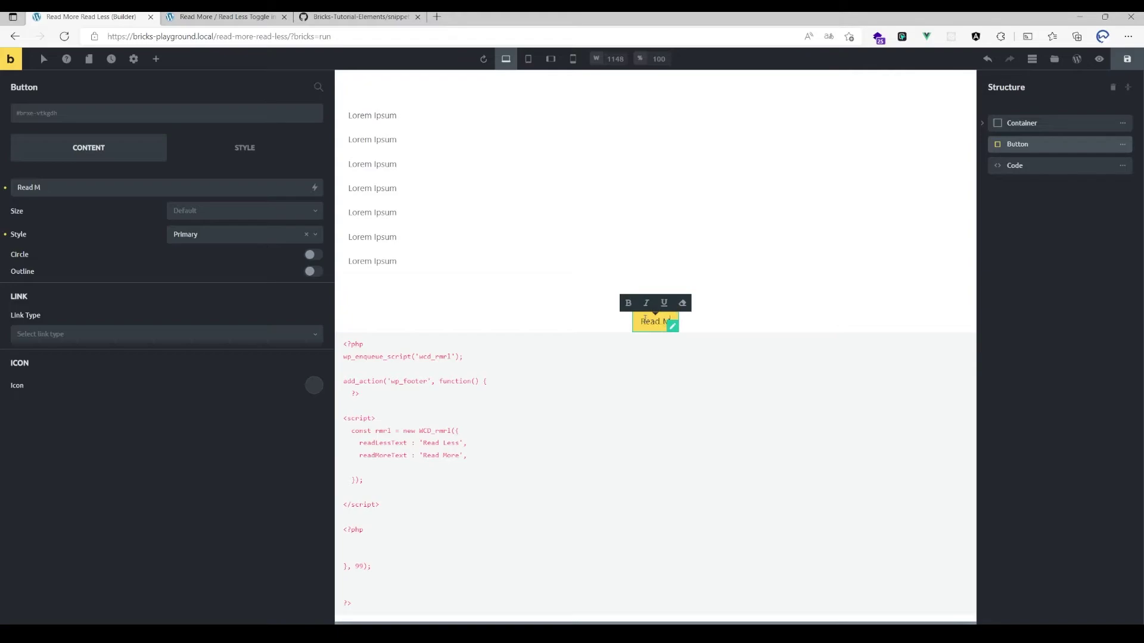
left_click(526, 256)
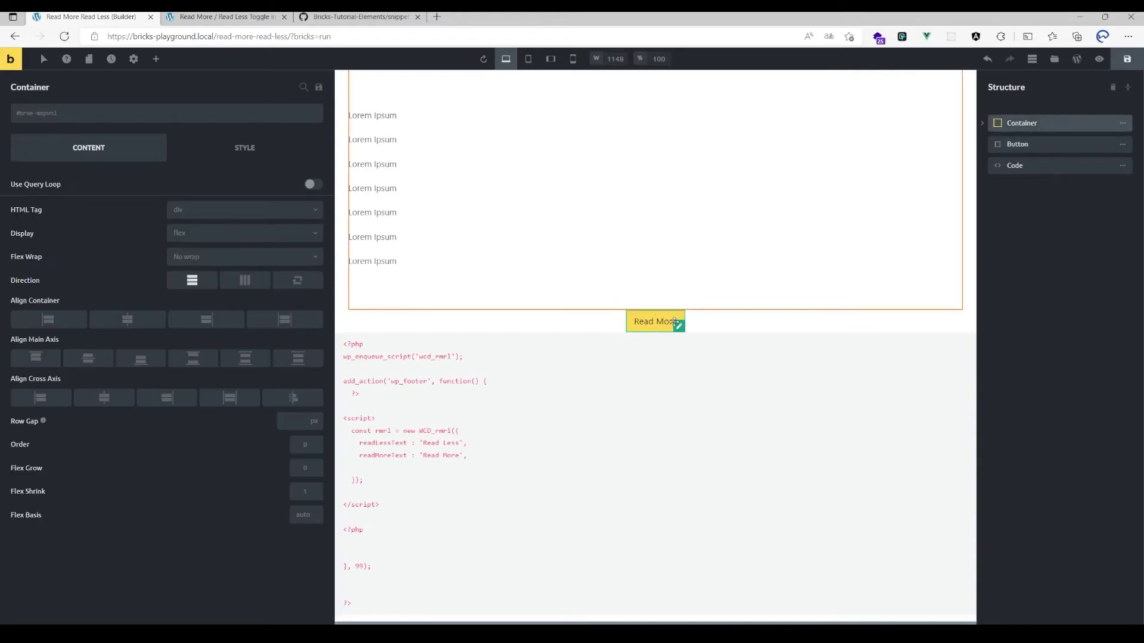
Remove the empty line from the Code element's toggle script
left_click(552, 449)
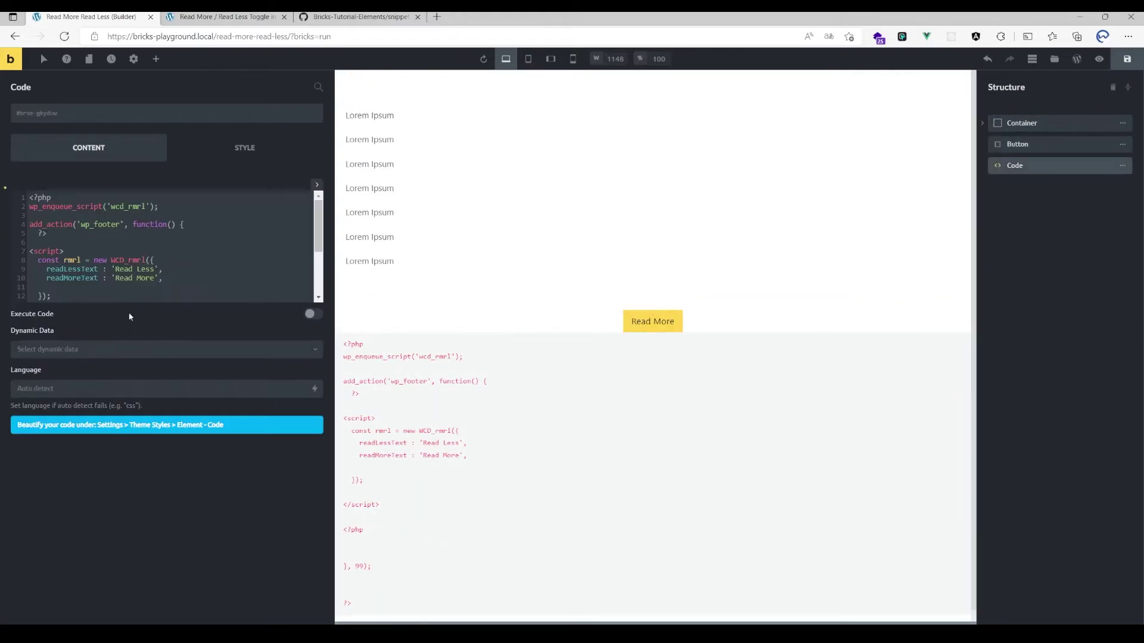
double_click(123, 277)
left_click_drag(51, 296, 43, 269)
left_click(68, 286)
key("BackSpace")
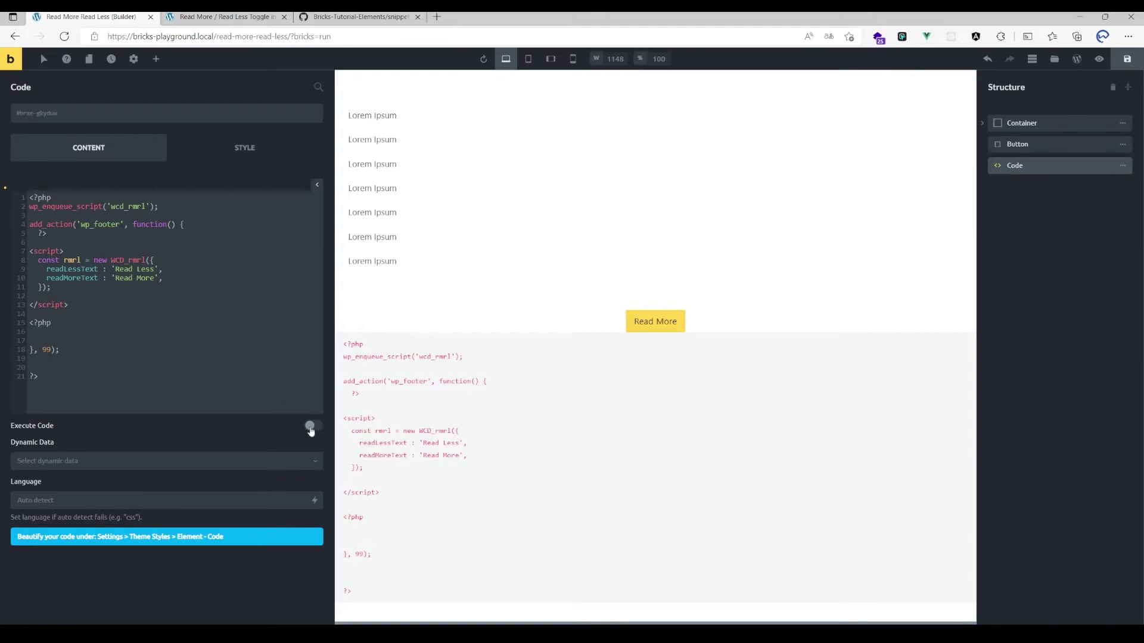
Enable Execute Code, save the page and preview it live
left_click(311, 426)
left_click(1120, 68)
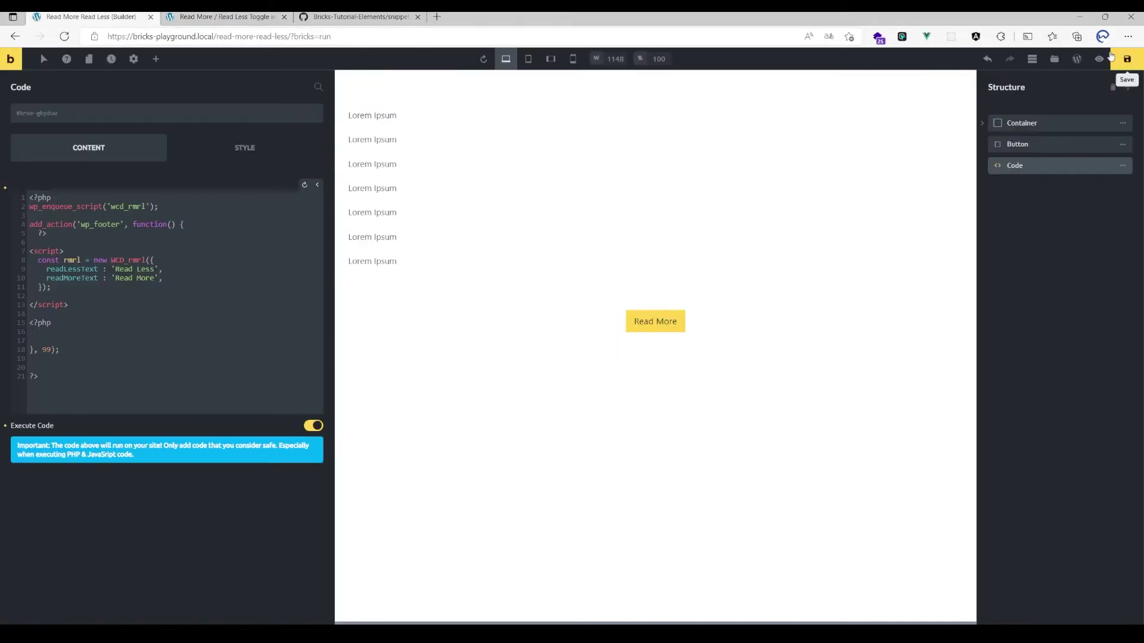
left_click(1100, 58)
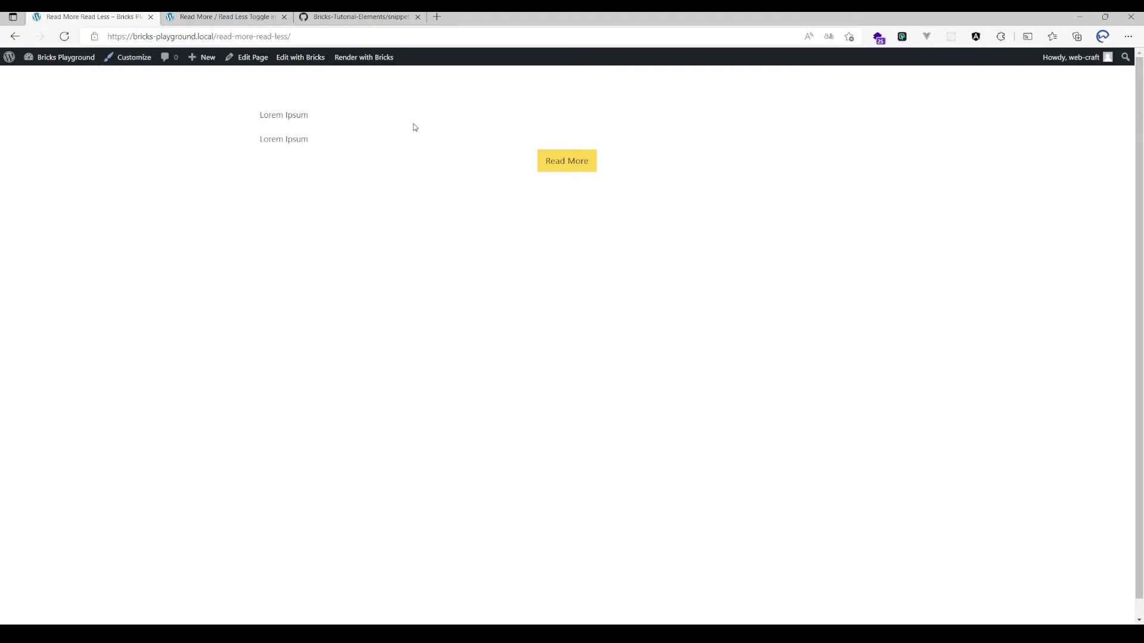
Reopen the page in Bricks Builder, then return to the live front-end page
left_click(220, 18)
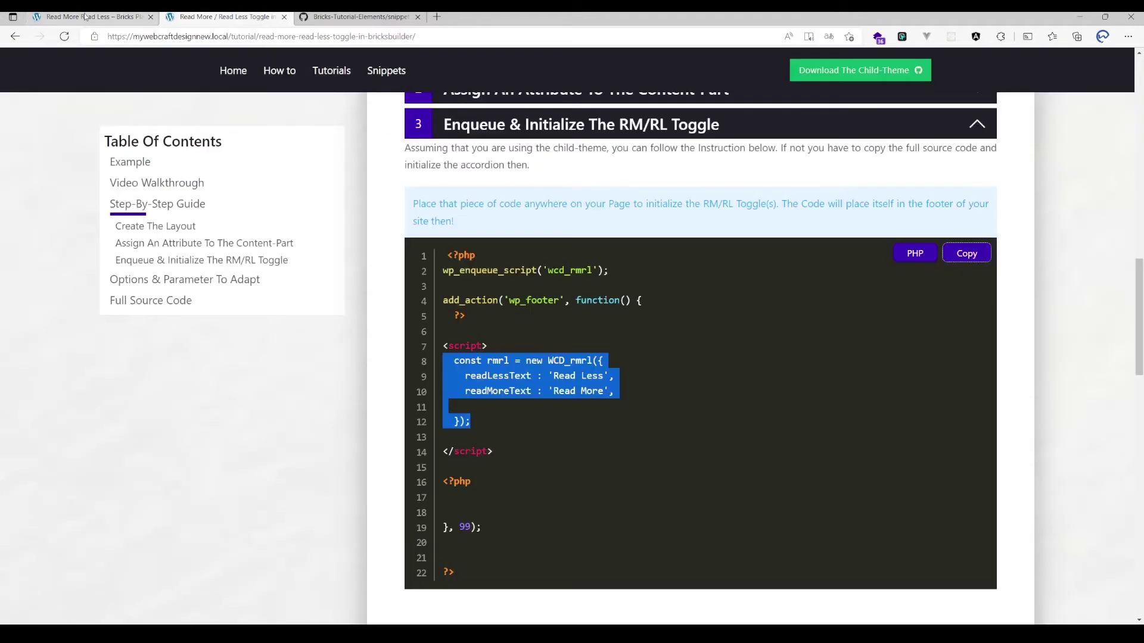
left_click(81, 17)
left_click(320, 62)
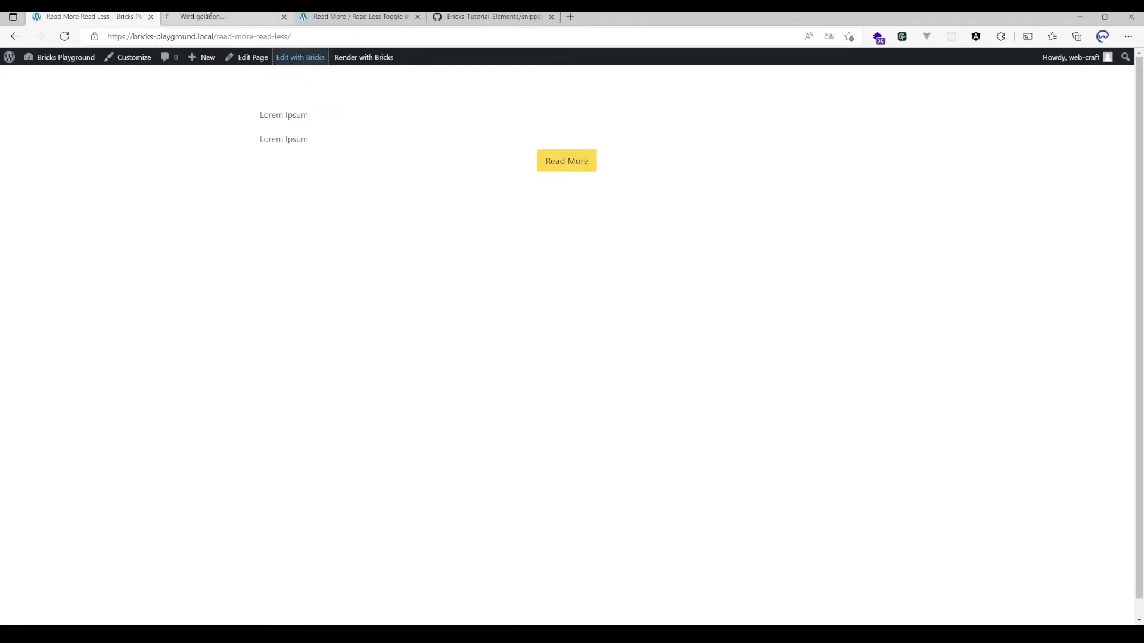
left_click(227, 18)
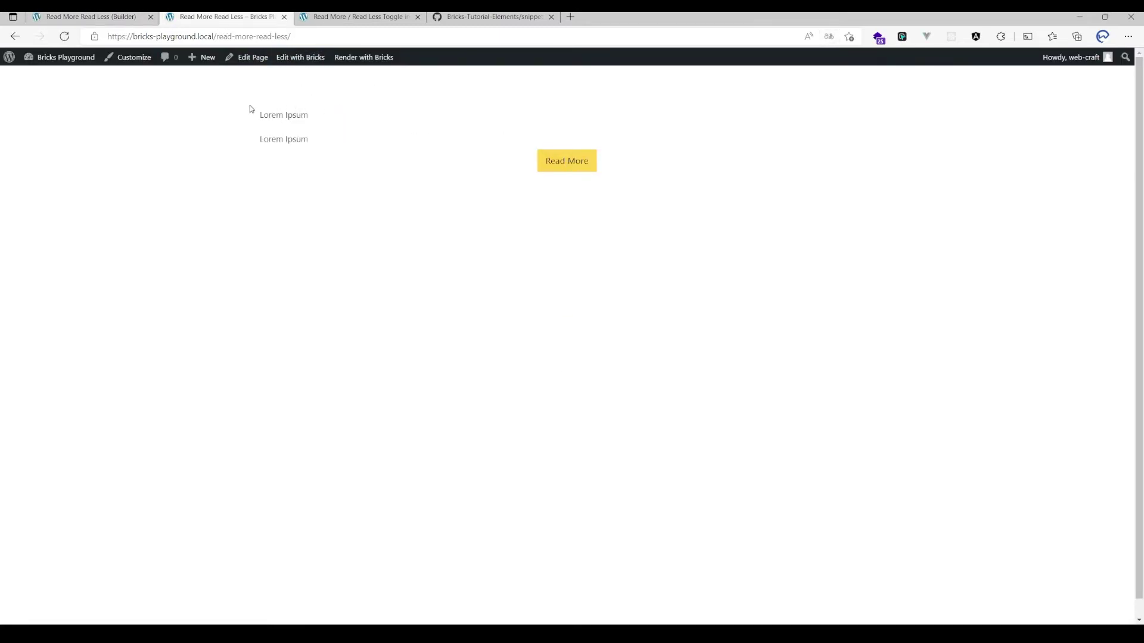
Toggle Read More and Read Less three times, expanding to seven Lorem Ipsum lines and collapsing to two
left_click_drag(251, 107, 602, 199)
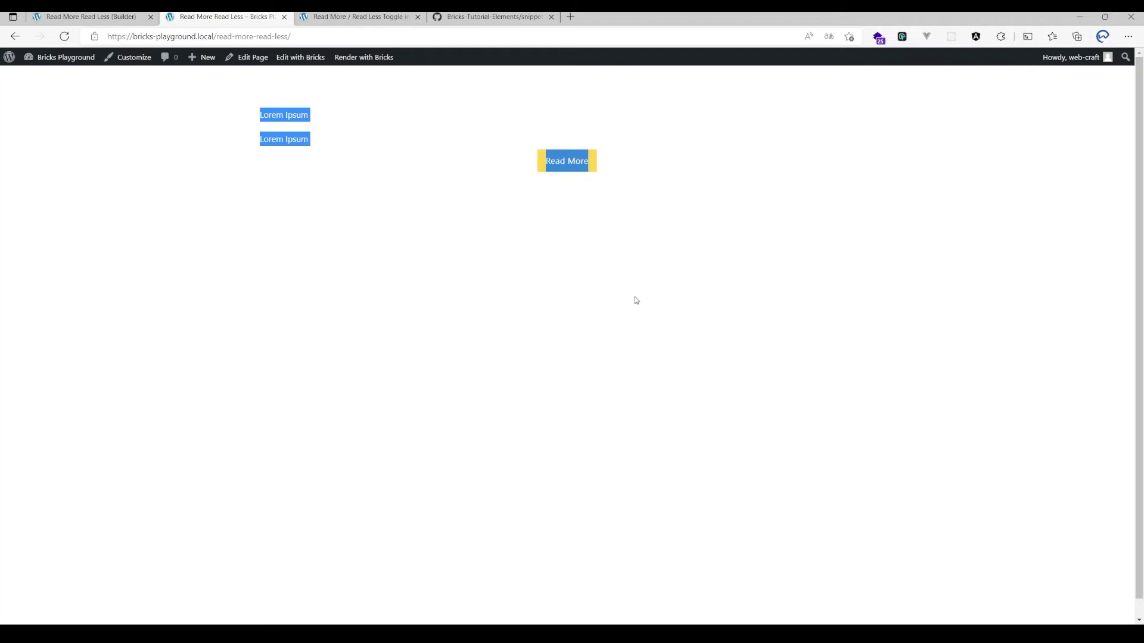
left_click(353, 141)
left_click(551, 160)
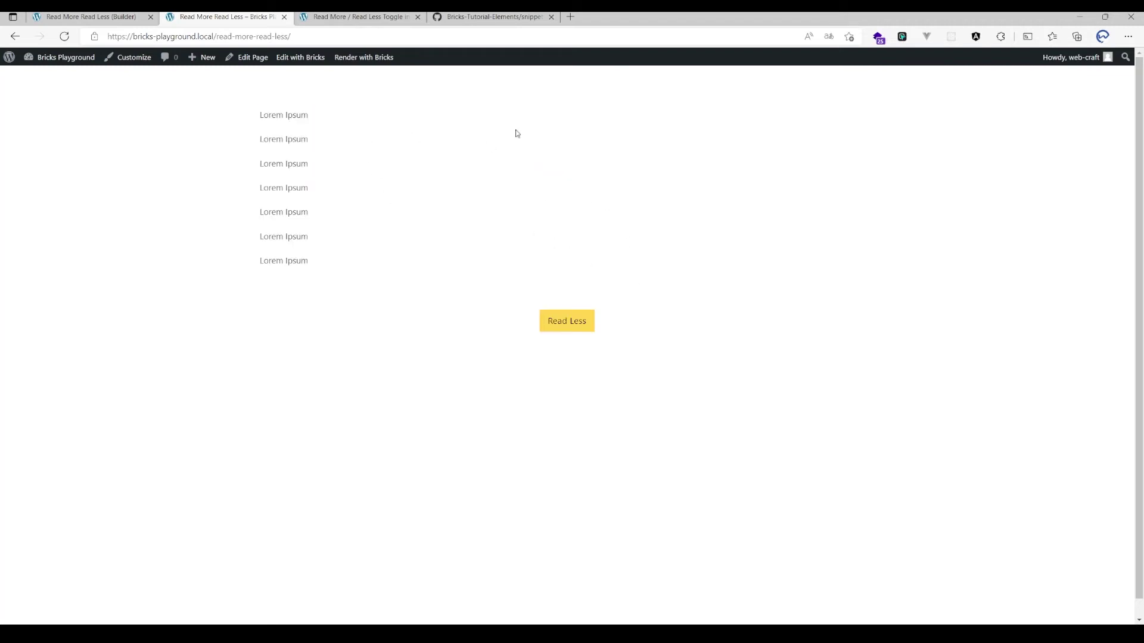
left_click(564, 327)
left_click(562, 160)
left_click(563, 330)
left_click(558, 170)
left_click(554, 322)
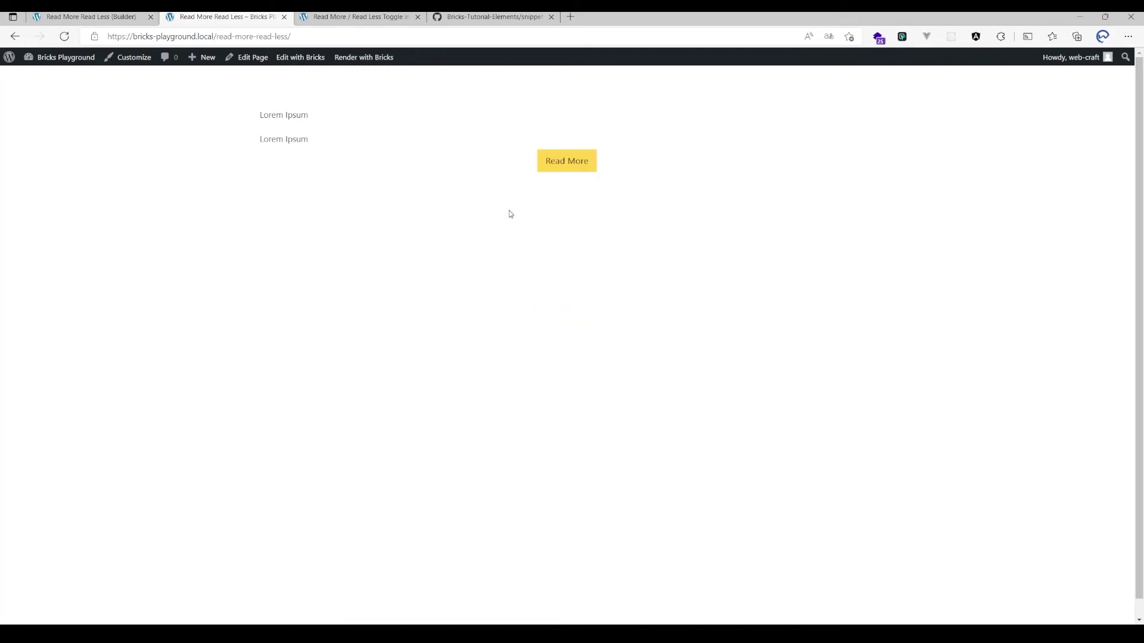
Set the Lorem Ipsum container's Style > CSS Transition to 'all 0.7s ease'
left_click(143, 17)
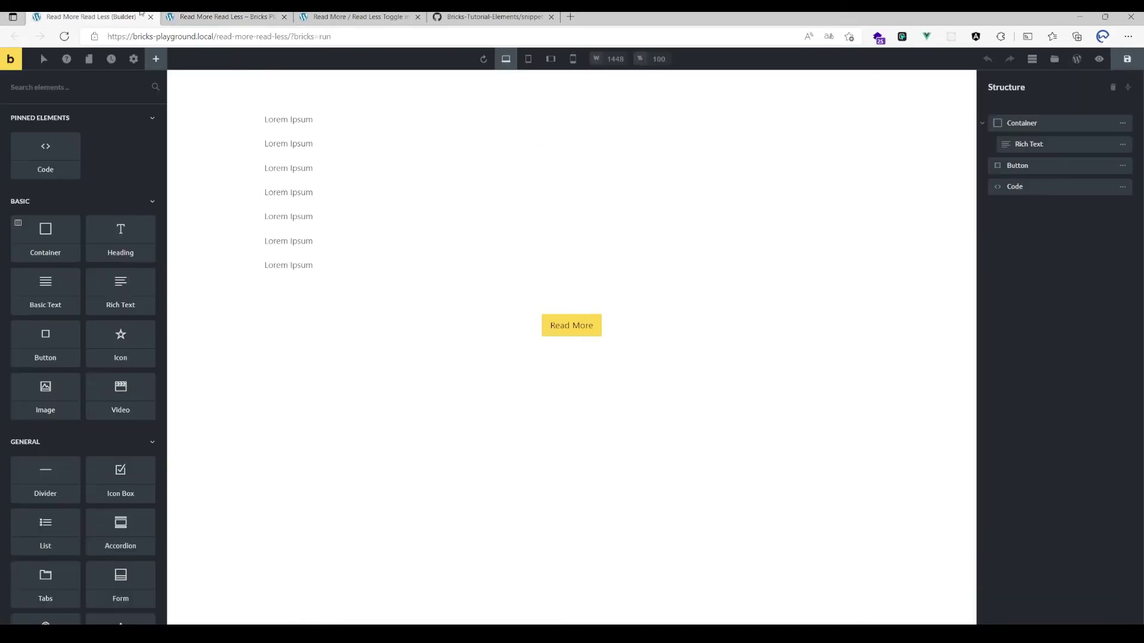
left_click(447, 243)
left_click(122, 149)
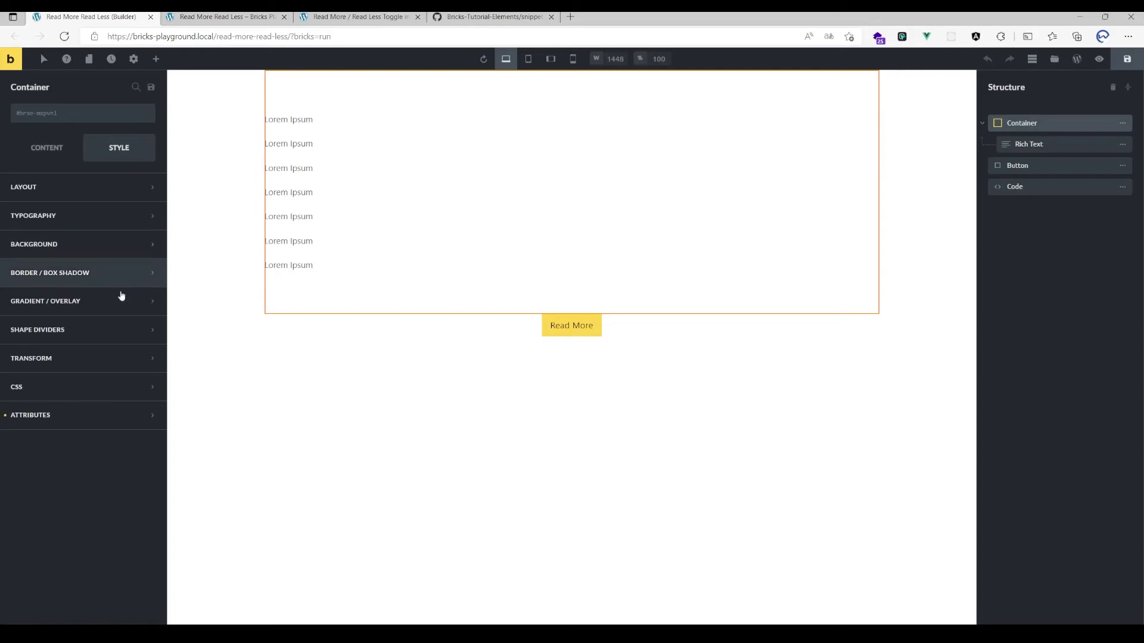
left_click(79, 387)
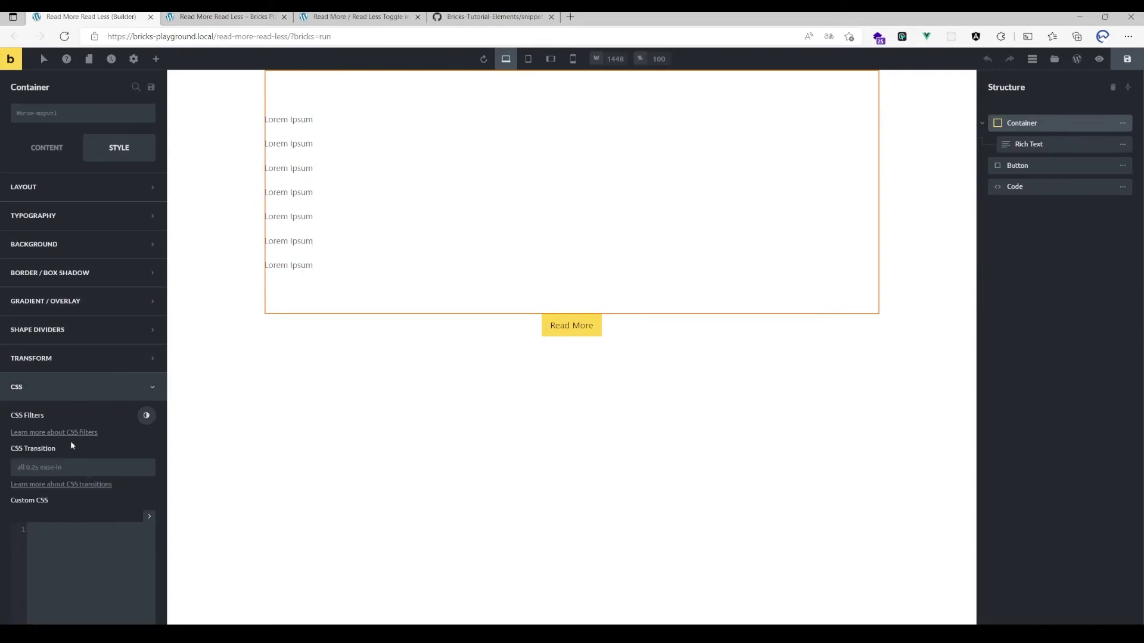
scroll(72, 446, "down", 2)
left_click(66, 384)
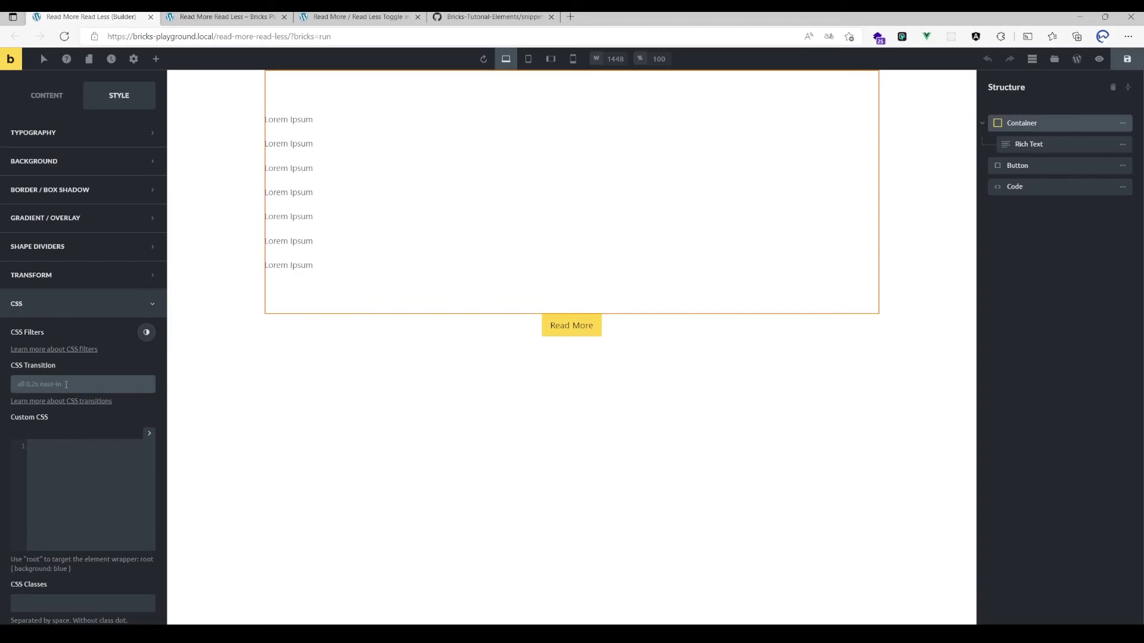
type("all 0.7s ease")
left_click(199, 17)
Reload the live page and check the list animates open to seven lines and closed to two
left_click(542, 166)
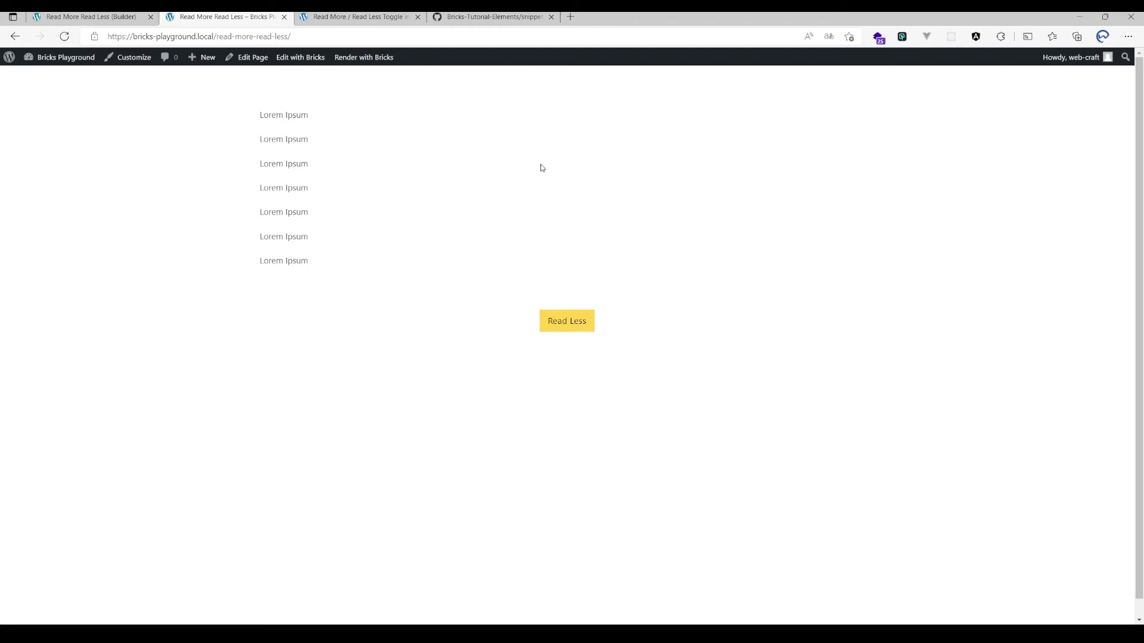
key("F5")
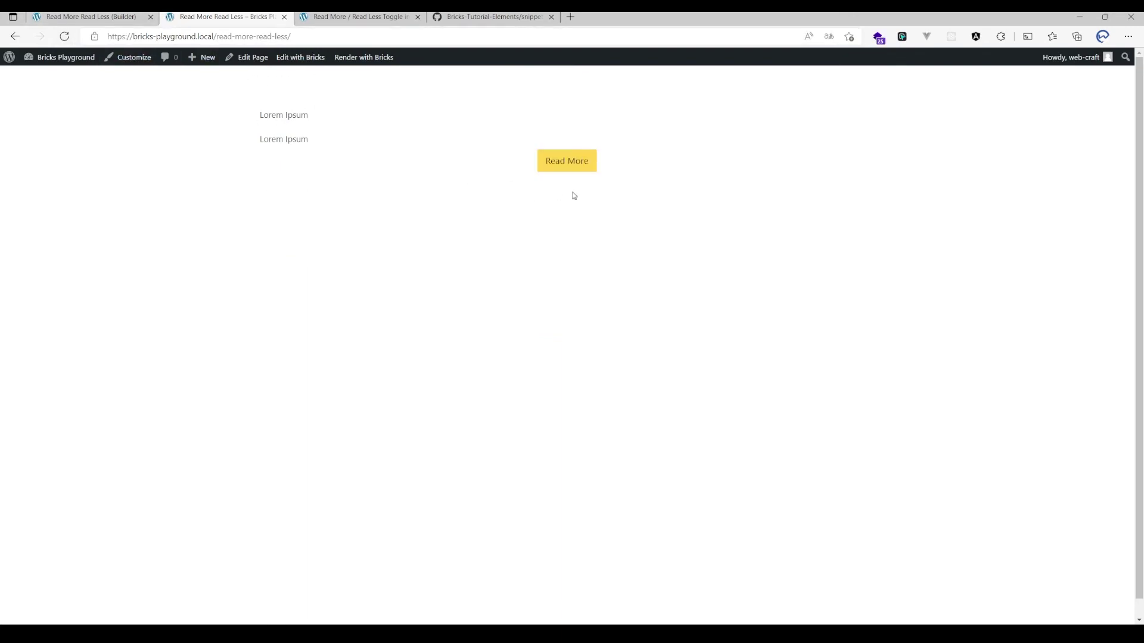
left_click(566, 161)
left_click(563, 327)
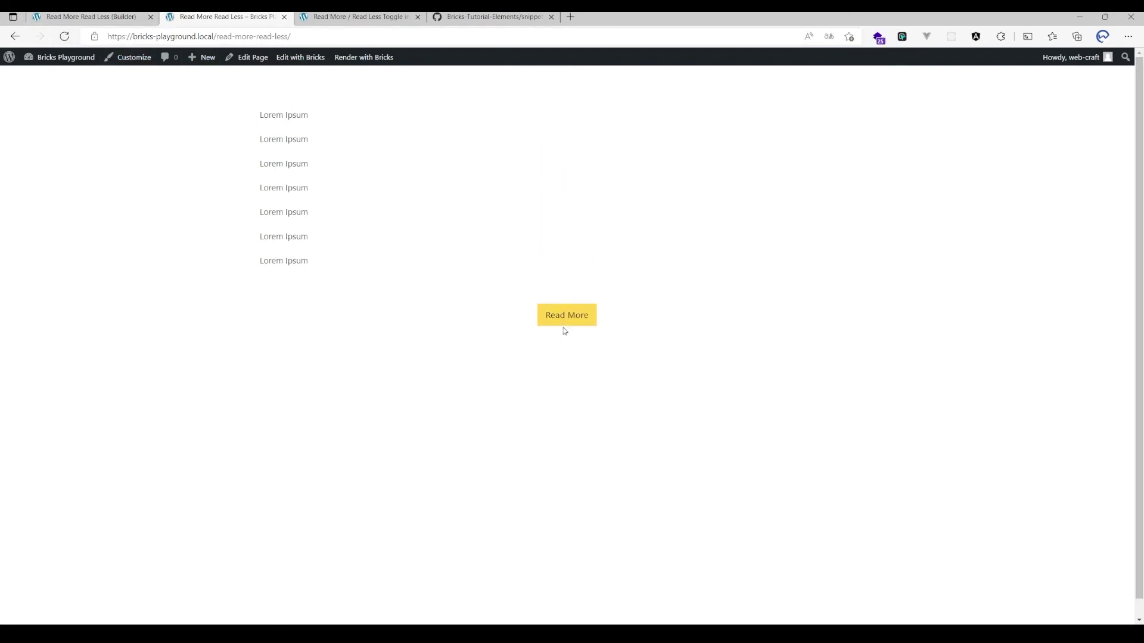
left_click(562, 168)
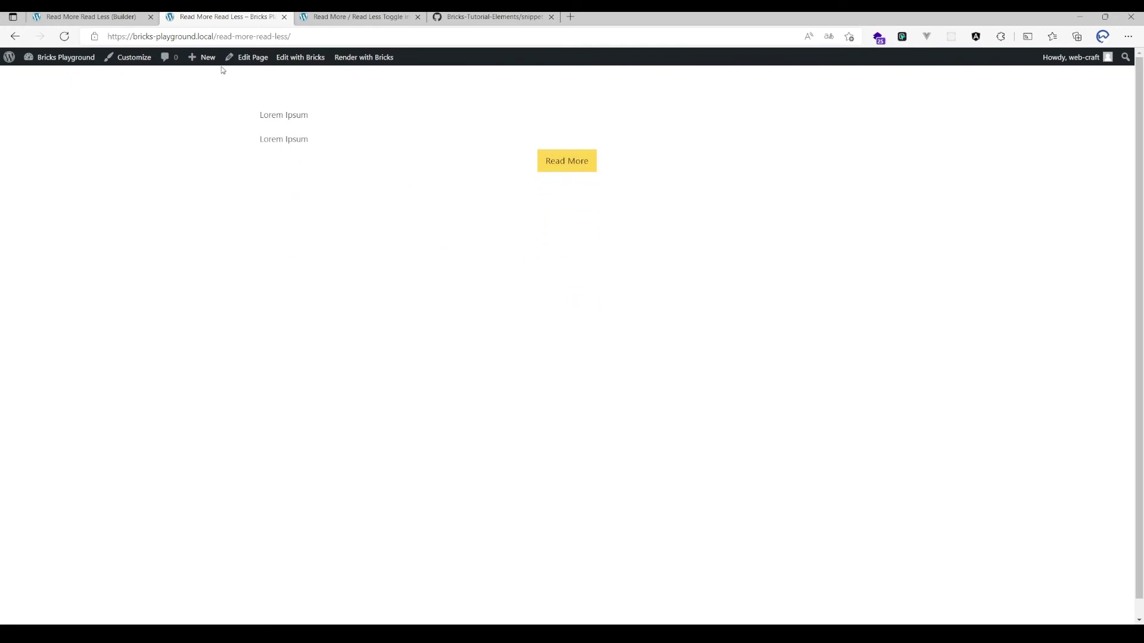
left_click(90, 17)
Copy the full JavaScript source code from the tutorial's Full Source Code section
left_click(360, 22)
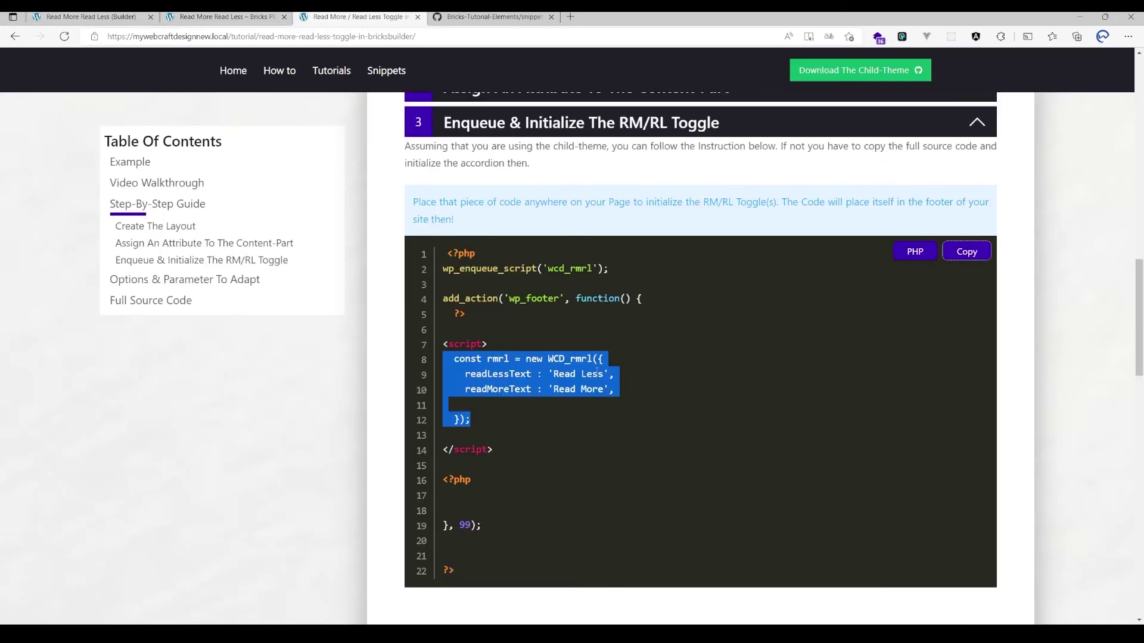
scroll(605, 340, "down", 5)
scroll(599, 429, "up", 5)
scroll(527, 353, "down", 5)
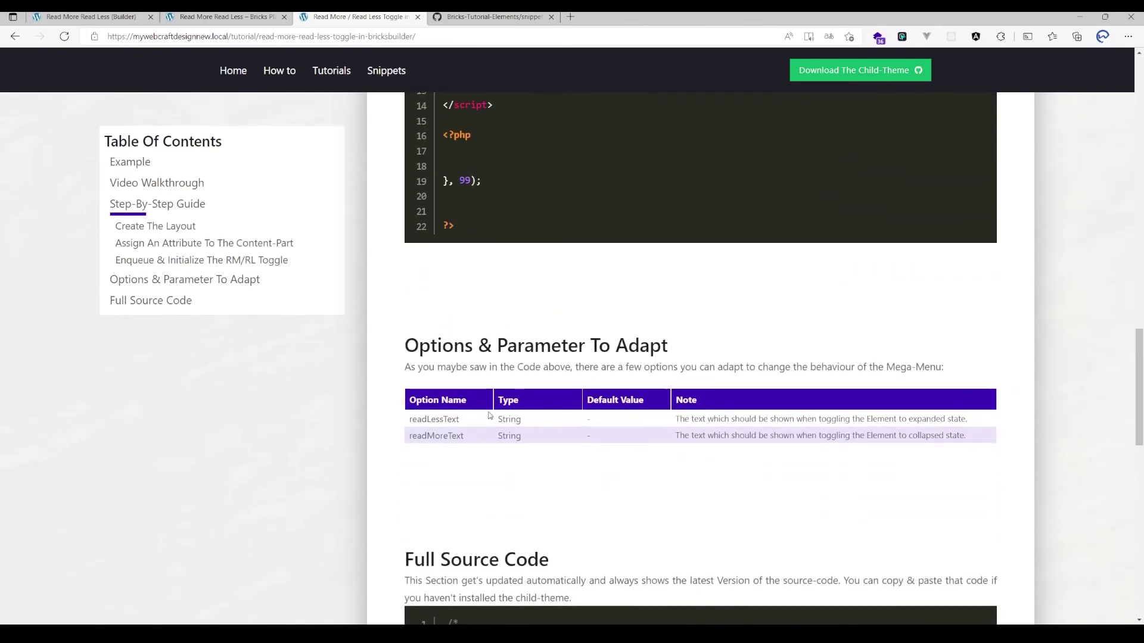
left_click_drag(440, 417, 703, 435)
scroll(619, 399, "down", 5)
scroll(605, 350, "down", 10)
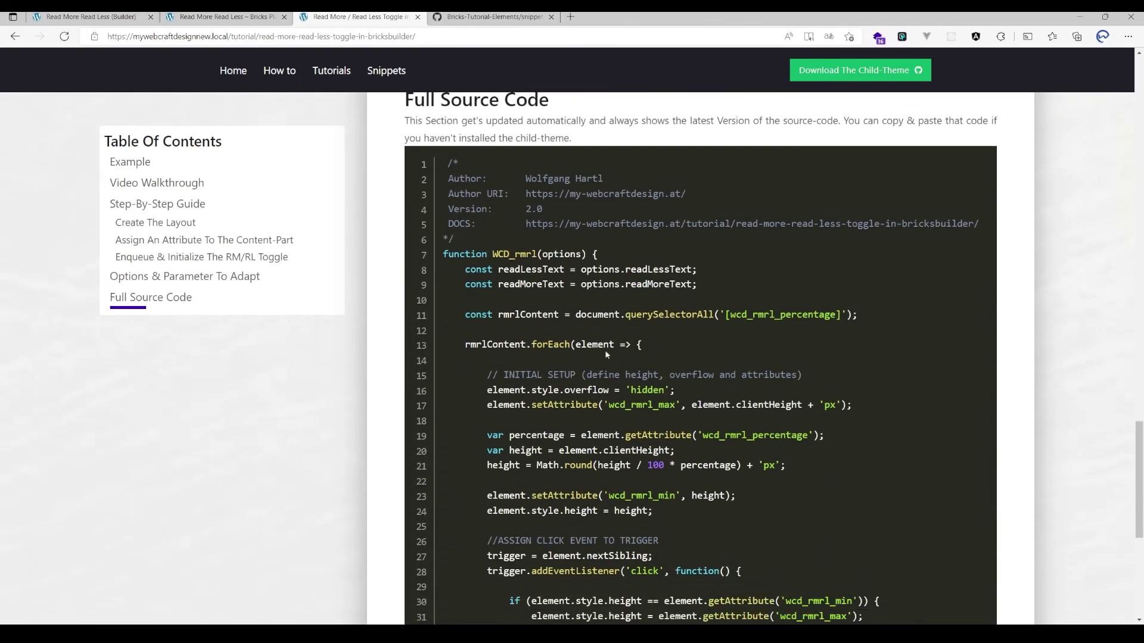
scroll(576, 324, "up", 8)
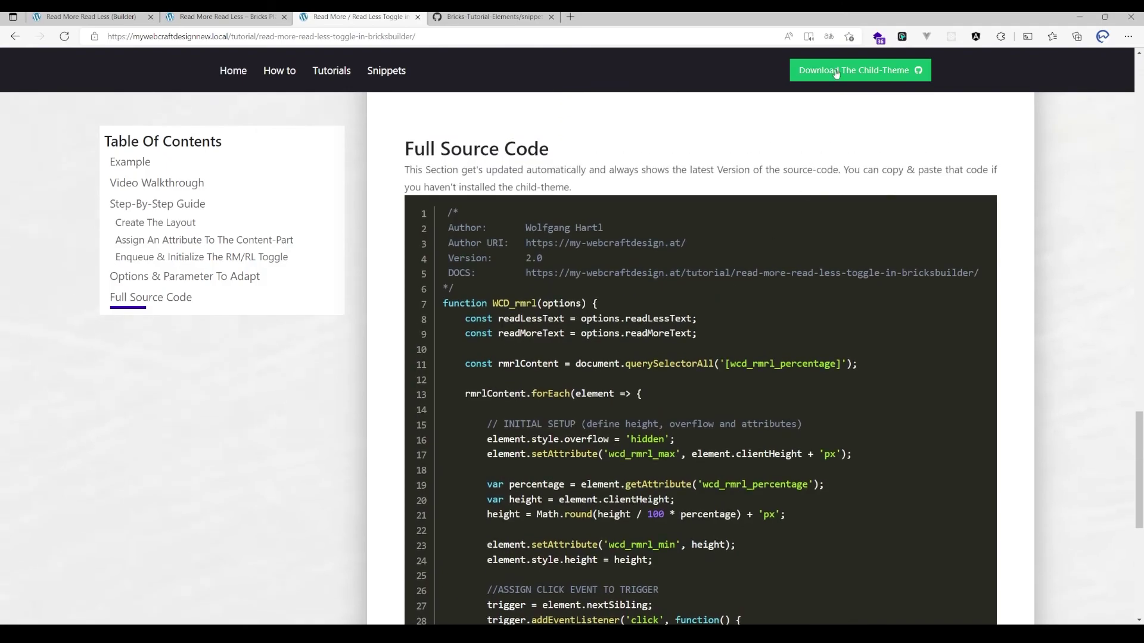
scroll(563, 274, "down", 7)
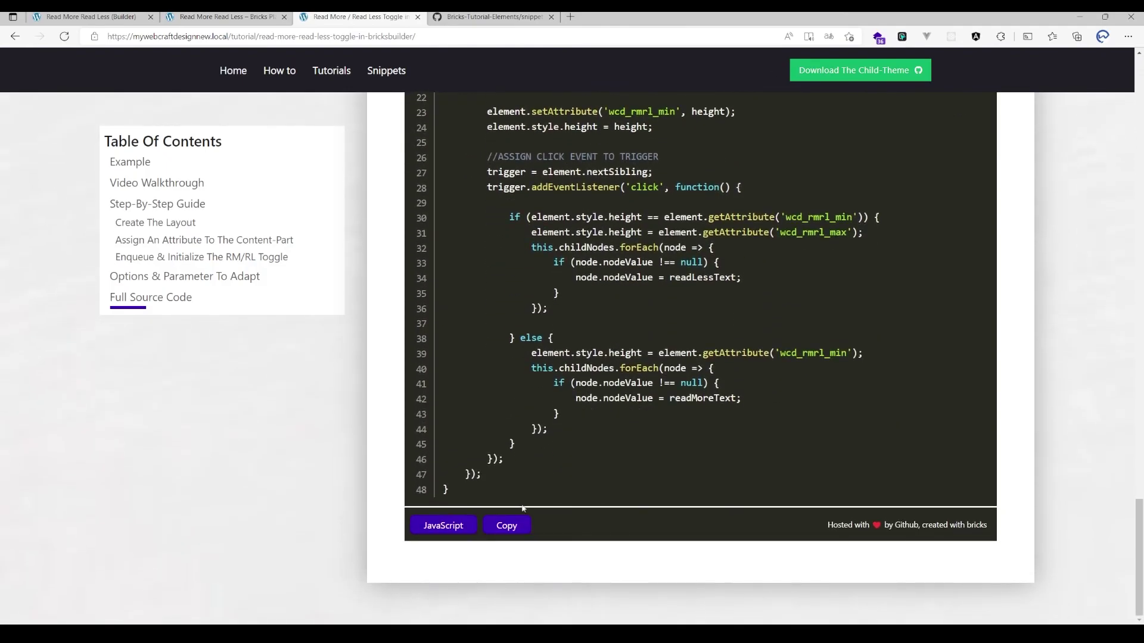
left_click(500, 527)
Select the wp_enqueue_script line, then collapse the Enqueue & Initialize The RM/RL Toggle step
scroll(652, 370, "up", 3)
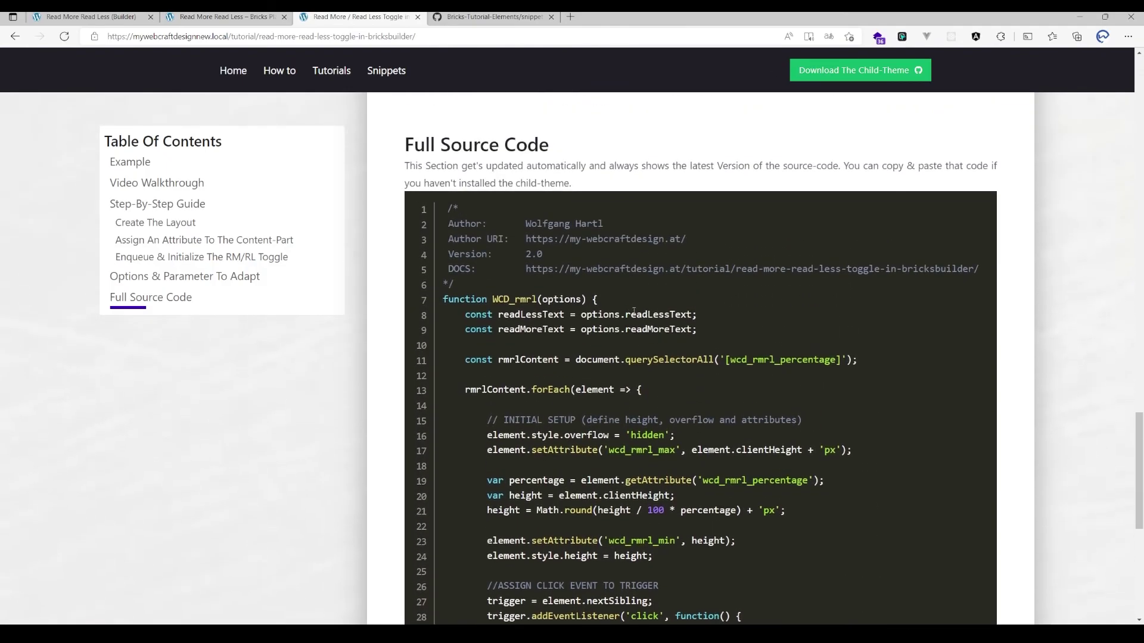
scroll(633, 311, "up", 8)
scroll(543, 340, "up", 10)
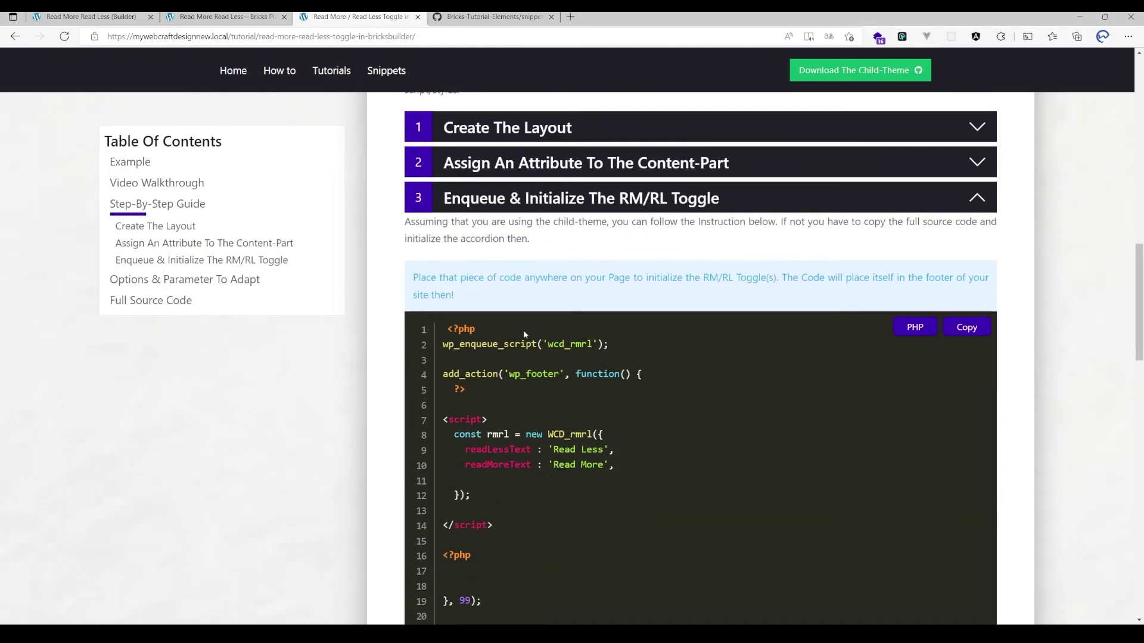
scroll(523, 330, "down", 3)
left_click_drag(445, 105, 663, 411)
triple_click(449, 127)
scroll(587, 352, "up", 5)
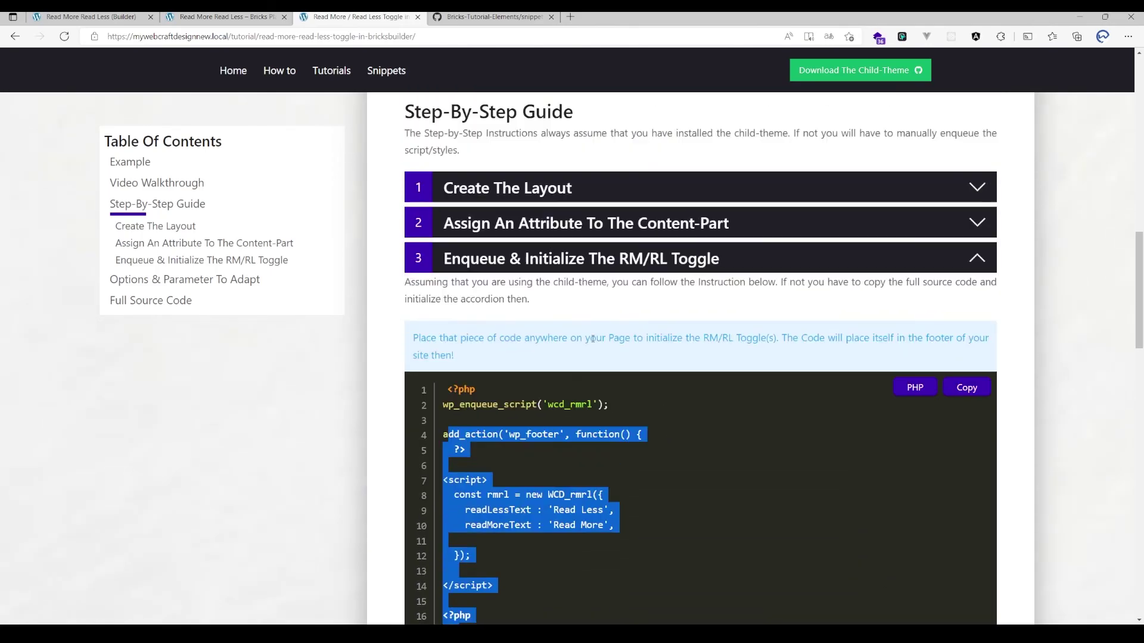
left_click(589, 333)
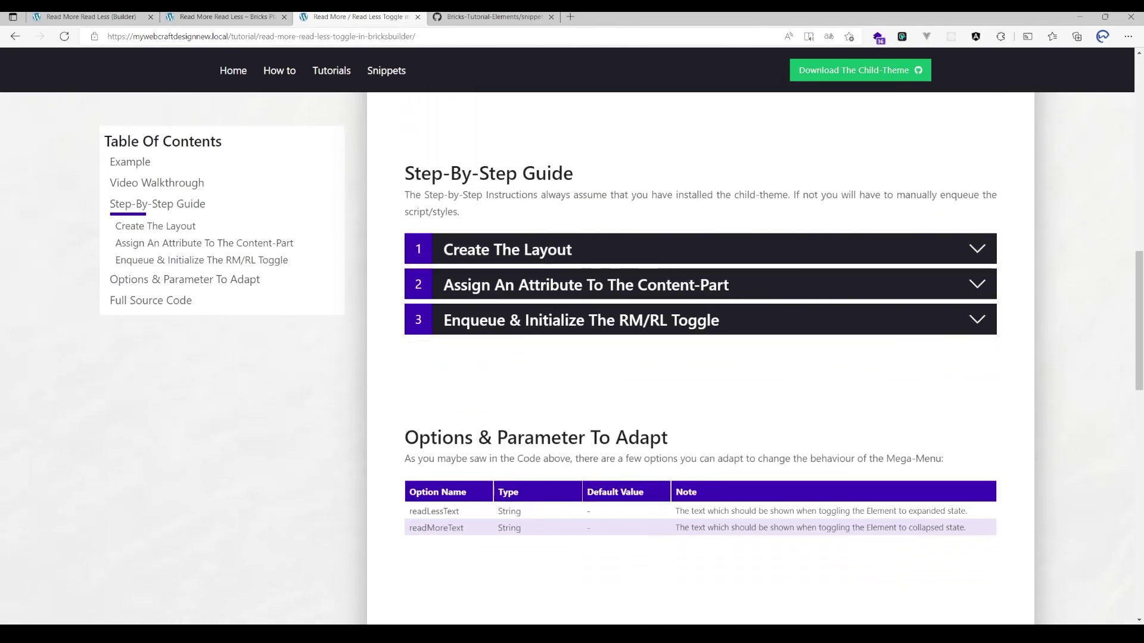